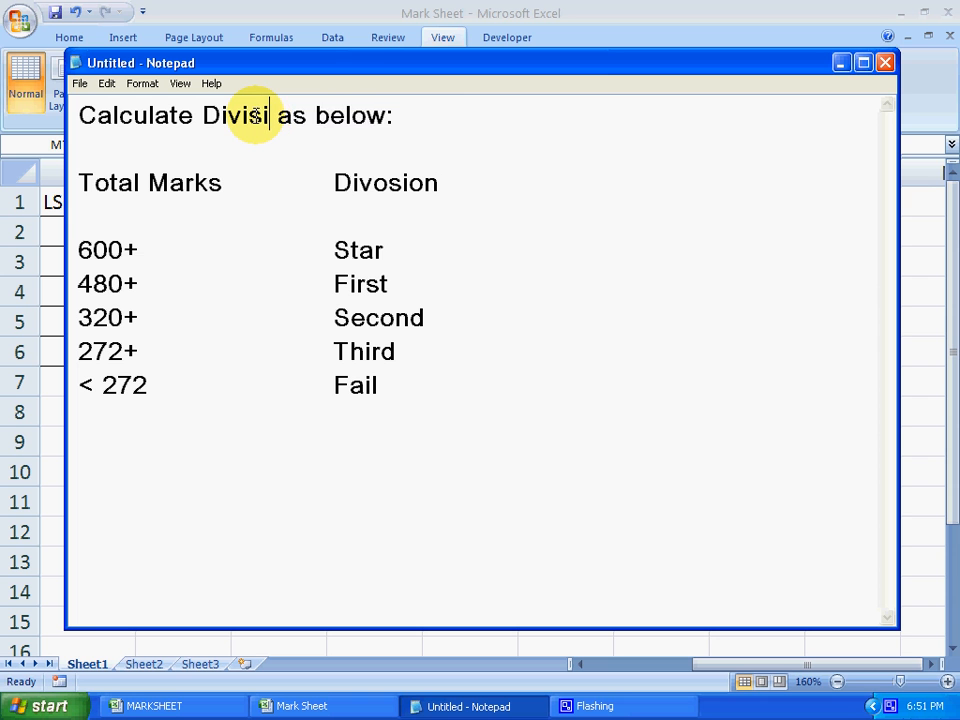
# Step: Examine the Notepad grading rules row by row, matching each total-marks threshold with its division
pyautogui.click(400, 183)
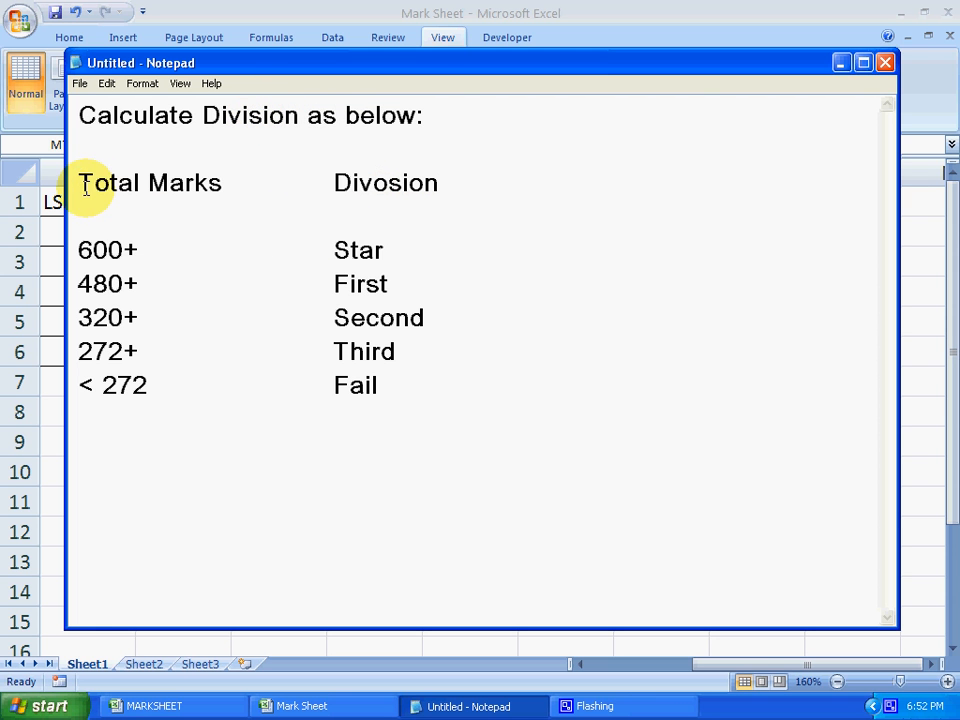
pyautogui.moveTo(87, 183); pyautogui.dragTo(209, 185)
pyautogui.click(148, 209)
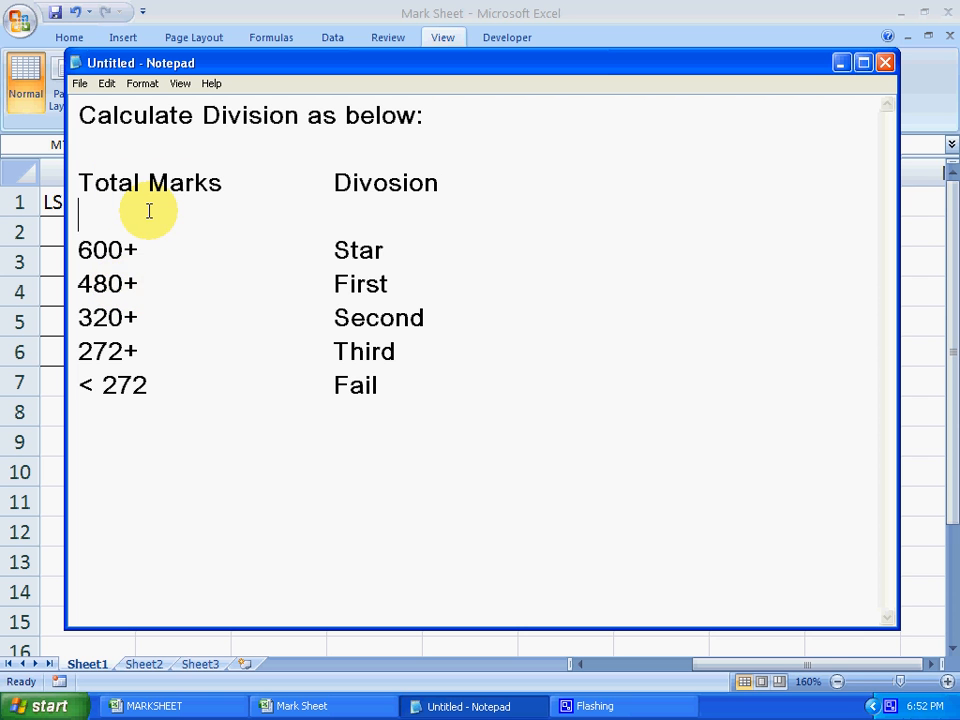
pyautogui.moveTo(141, 250); pyautogui.dragTo(62, 249)
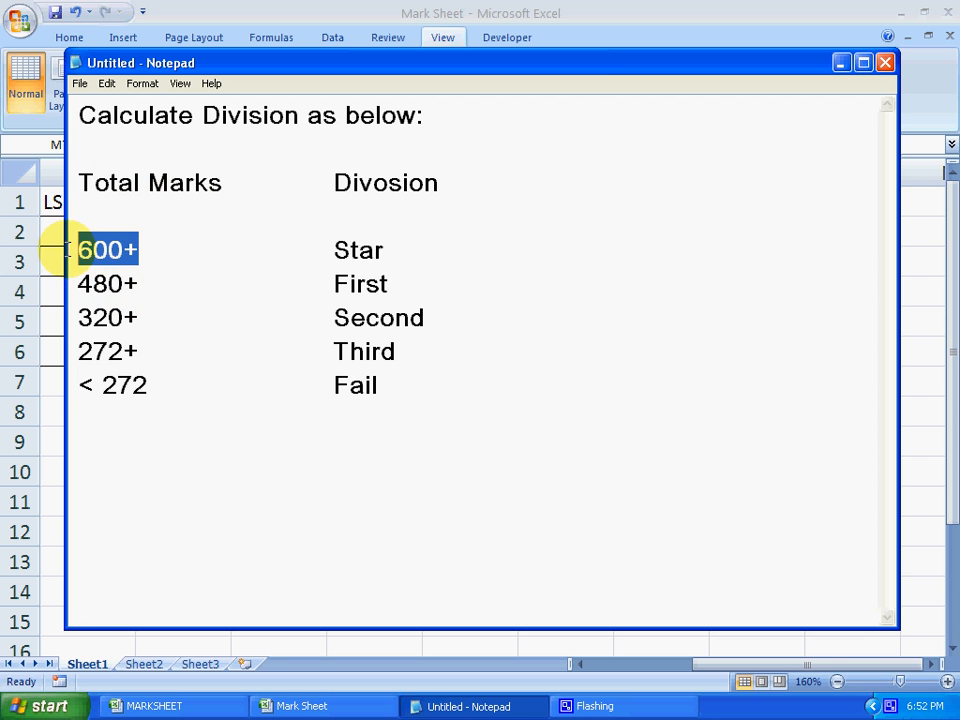
pyautogui.moveTo(334, 250); pyautogui.dragTo(396, 251)
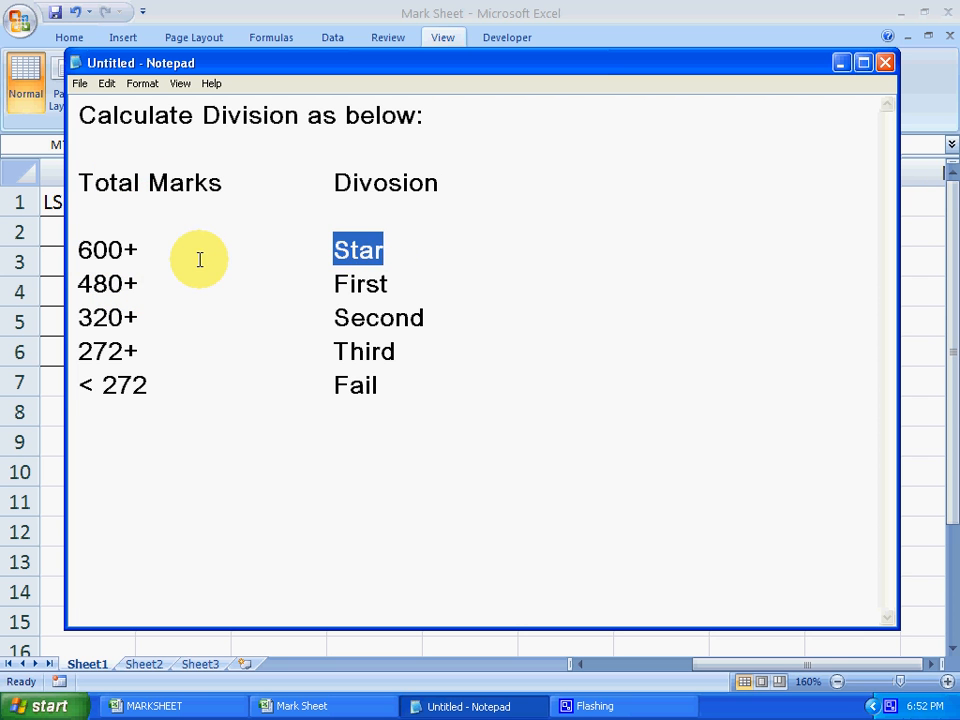
pyautogui.moveTo(154, 281); pyautogui.dragTo(77, 284)
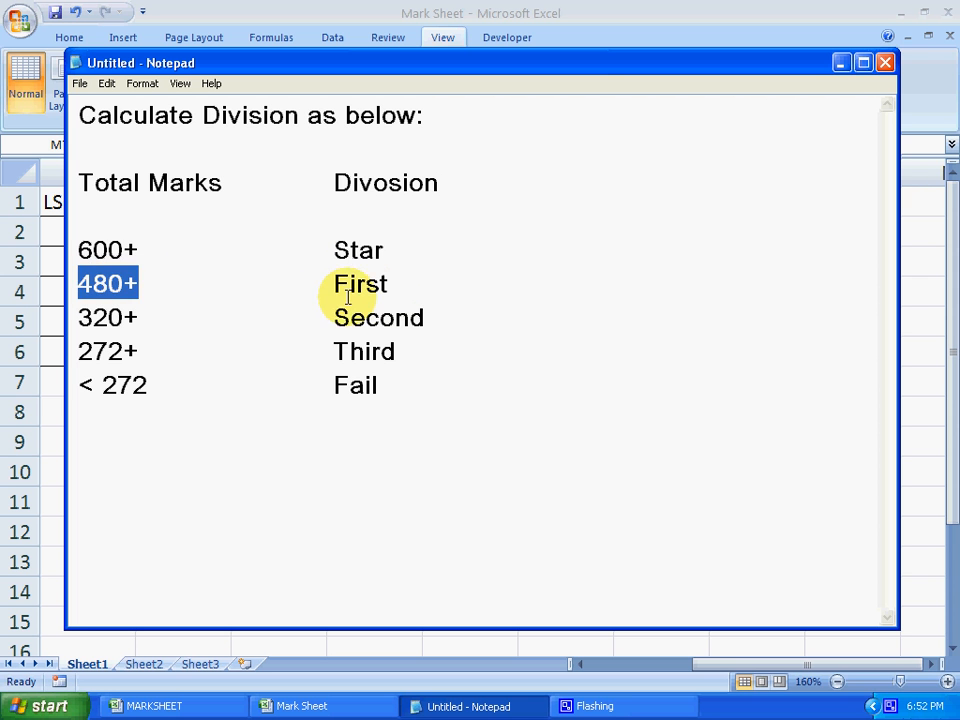
pyautogui.moveTo(334, 284); pyautogui.dragTo(390, 284)
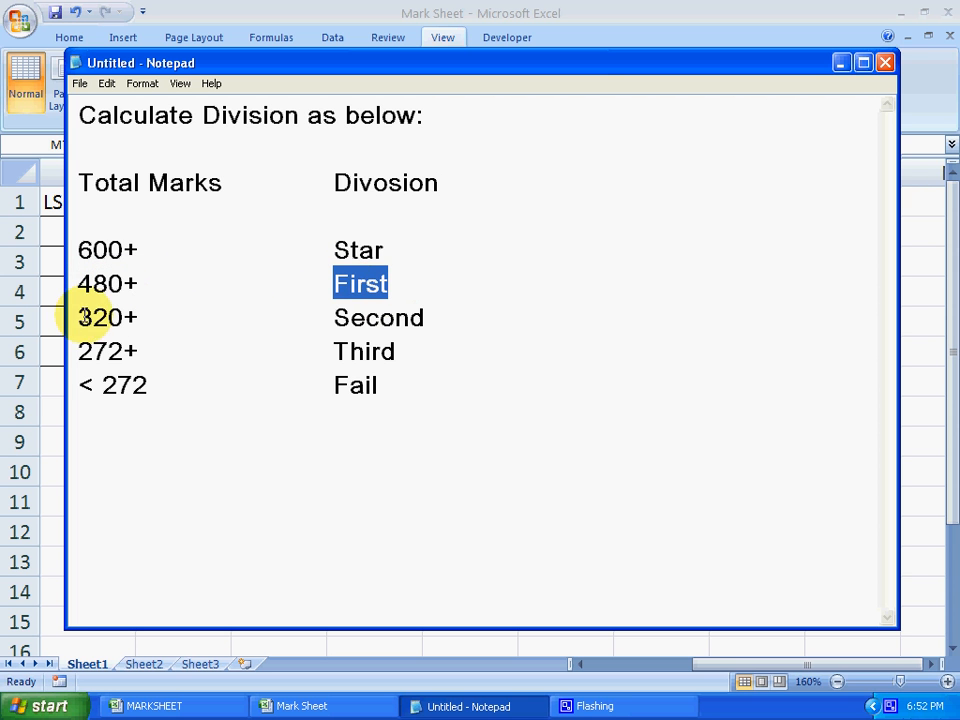
pyautogui.moveTo(77, 317); pyautogui.dragTo(448, 317)
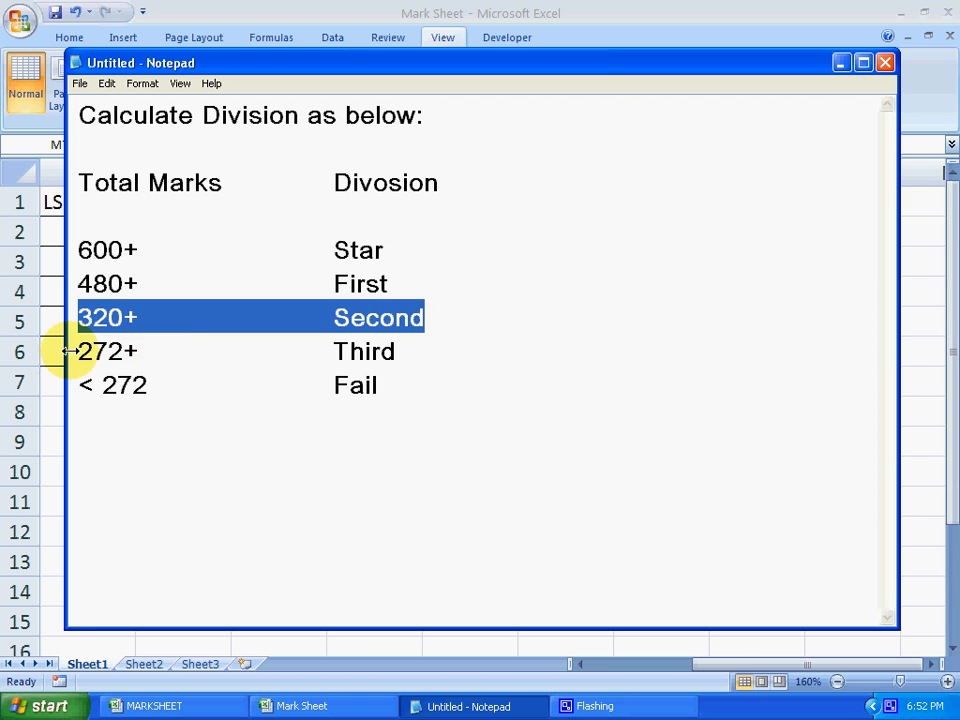
pyautogui.moveTo(77, 348); pyautogui.dragTo(400, 350)
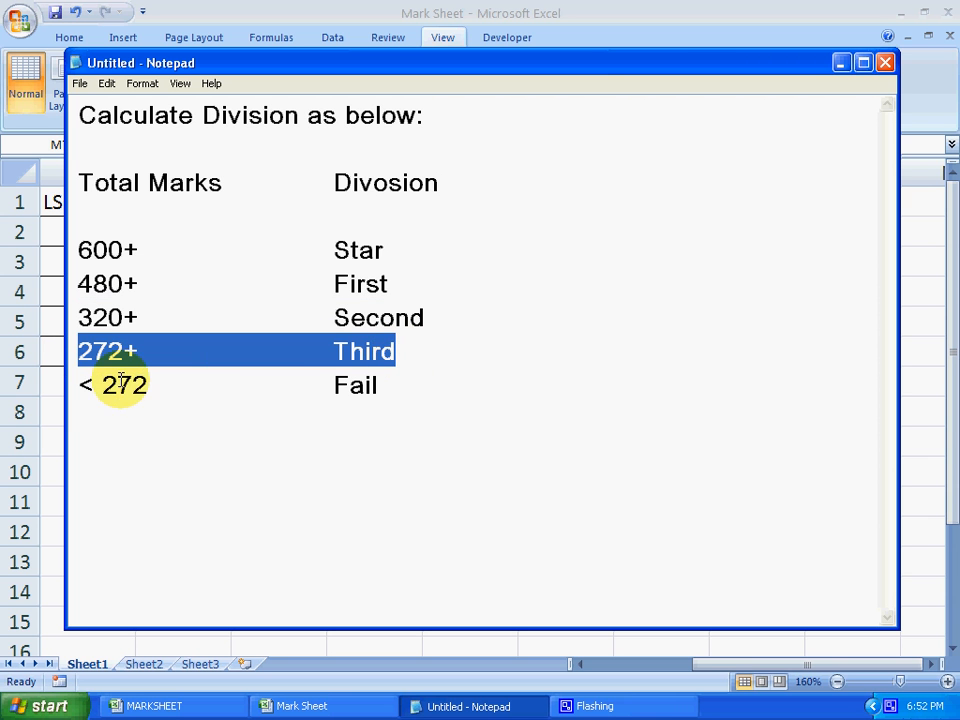
pyautogui.moveTo(83, 385); pyautogui.dragTo(422, 388)
pyautogui.click(333, 328)
pyautogui.moveTo(78, 182); pyautogui.dragTo(224, 184)
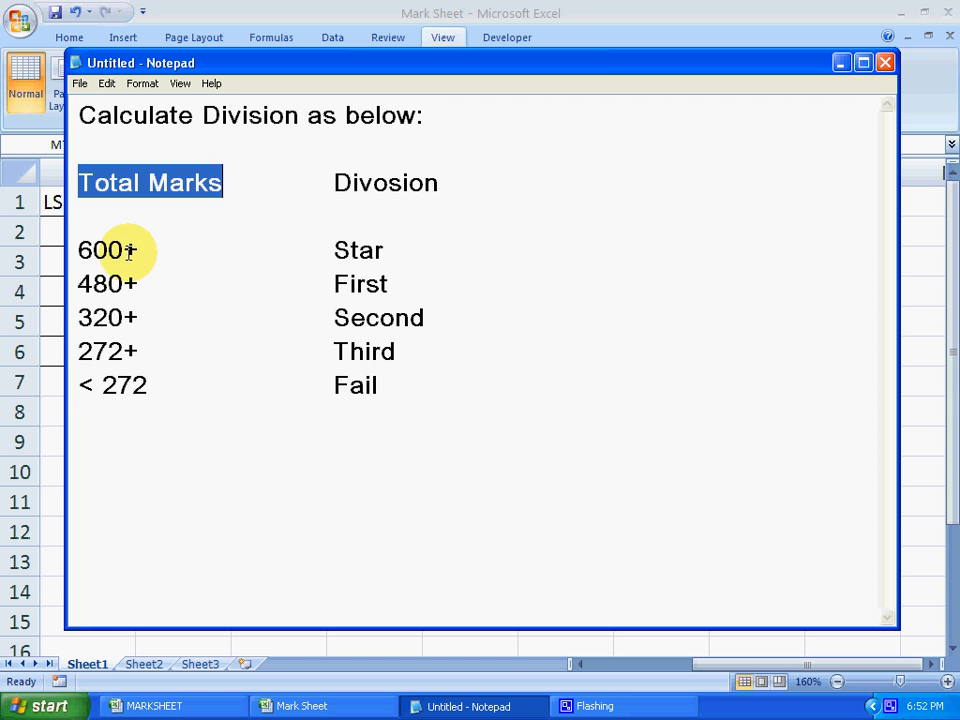
pyautogui.click(152, 384)
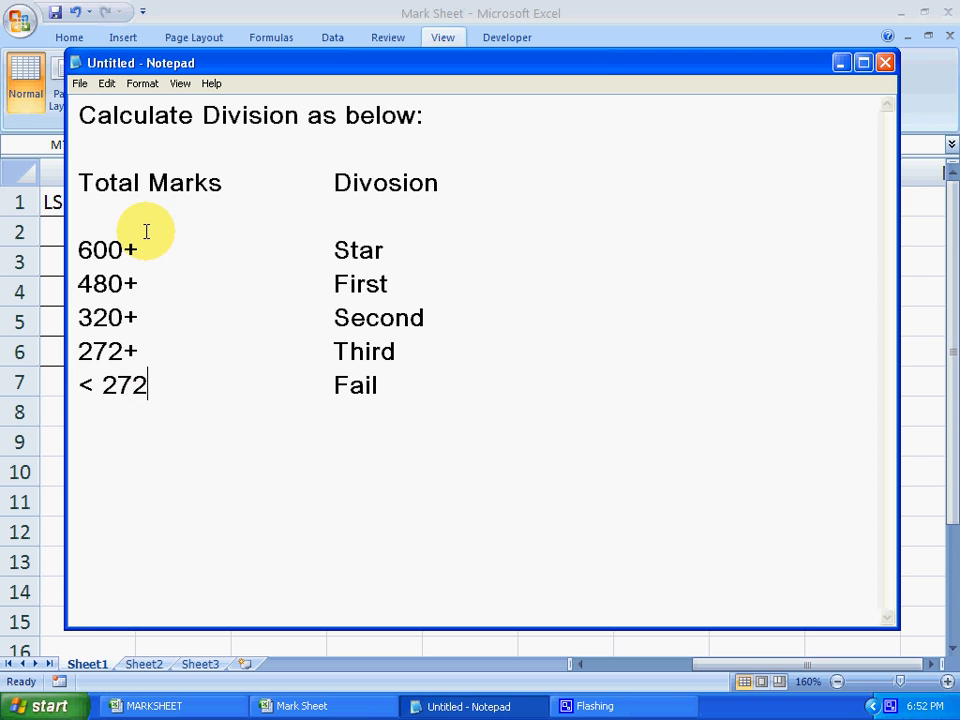
pyautogui.moveTo(140, 249); pyautogui.dragTo(70, 250)
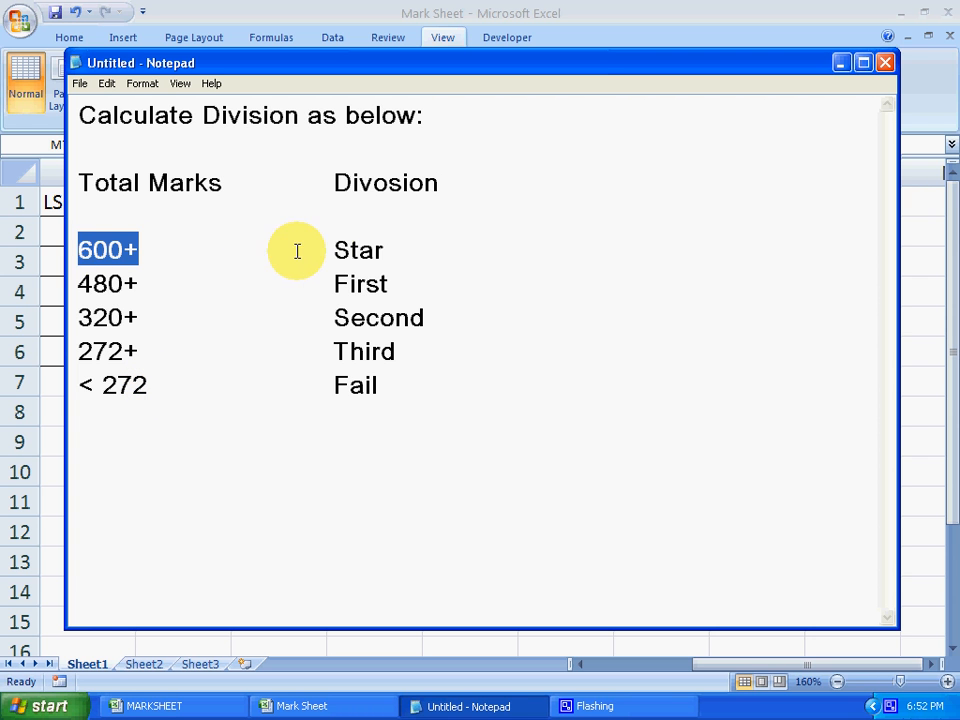
pyautogui.moveTo(156, 283); pyautogui.dragTo(73, 281)
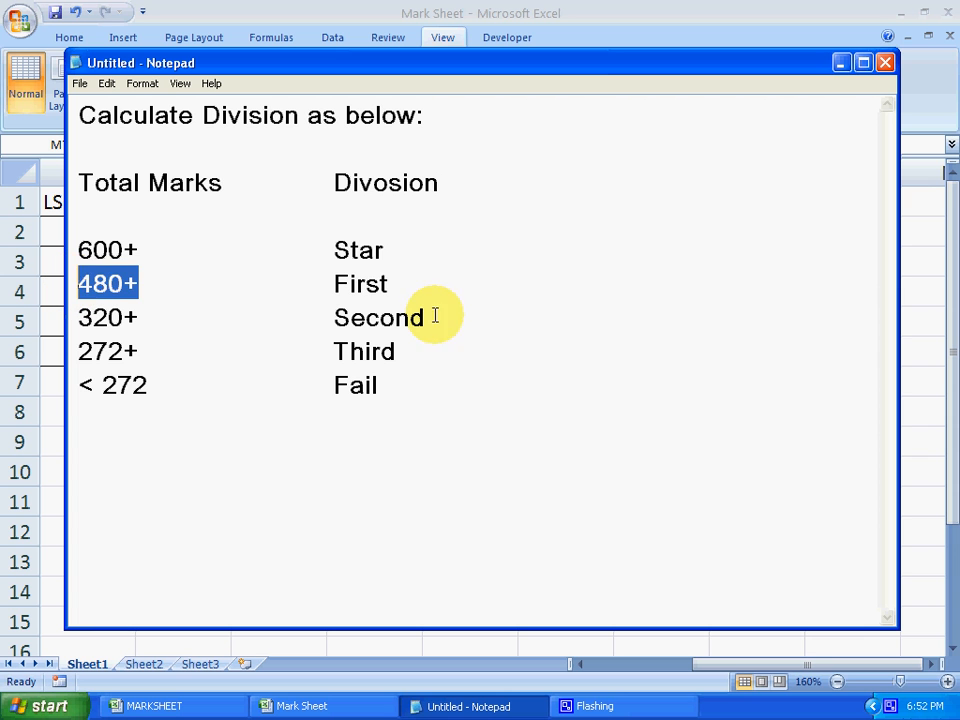
pyautogui.click(378, 284)
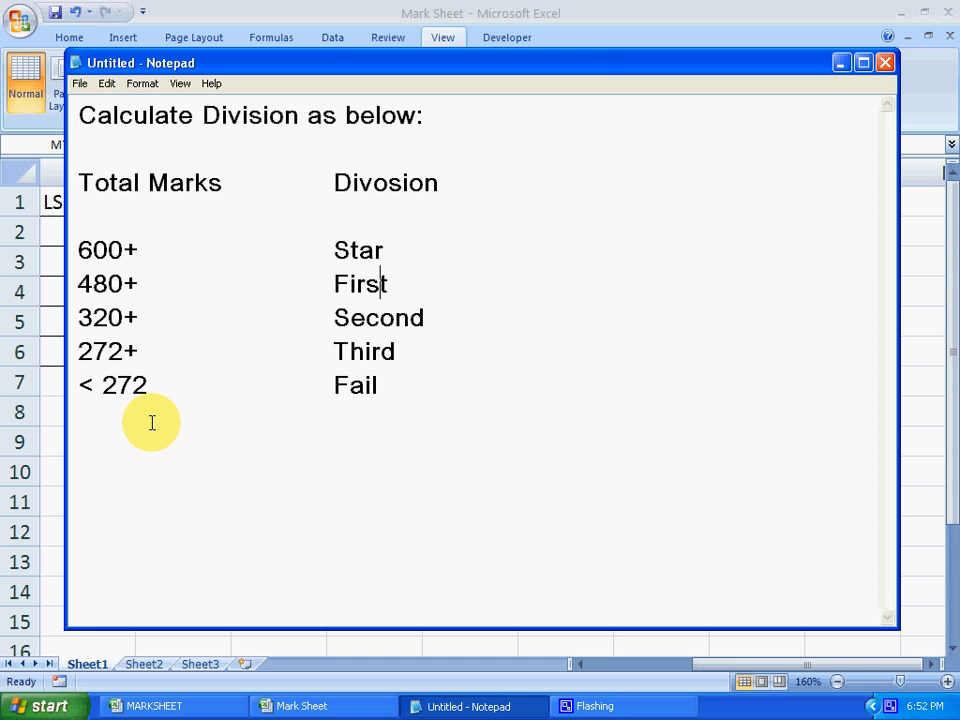
# Step: Switch to the Mark Sheet workbook in Excel, select cell M2 and widen the DIVISION column M to roughly double width
pyautogui.click(842, 64)
pyautogui.click(849, 229)
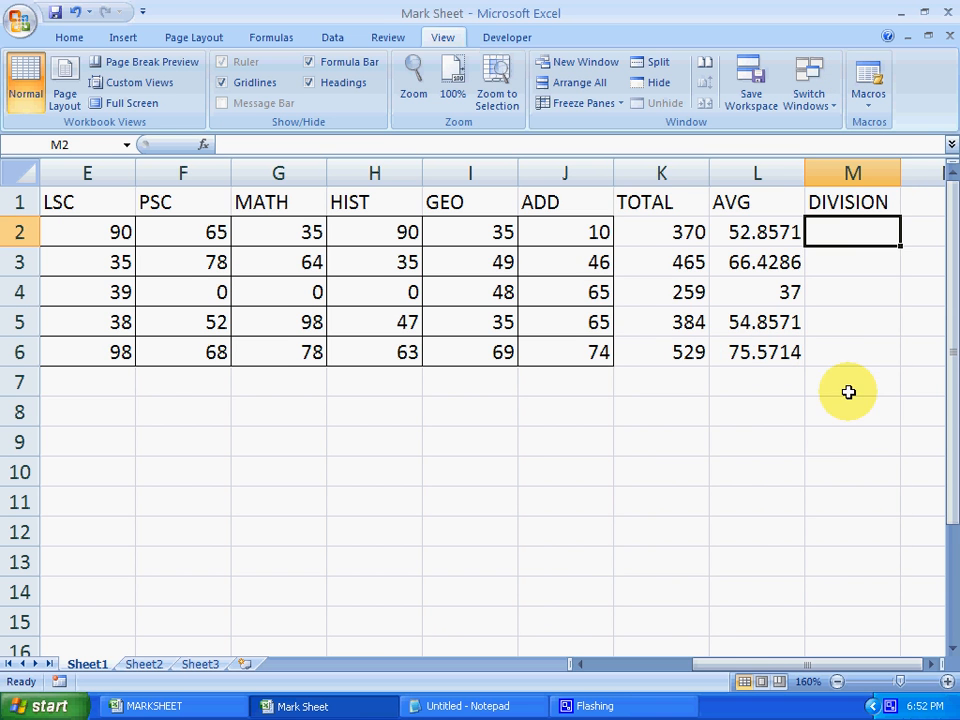
pyautogui.click(929, 666)
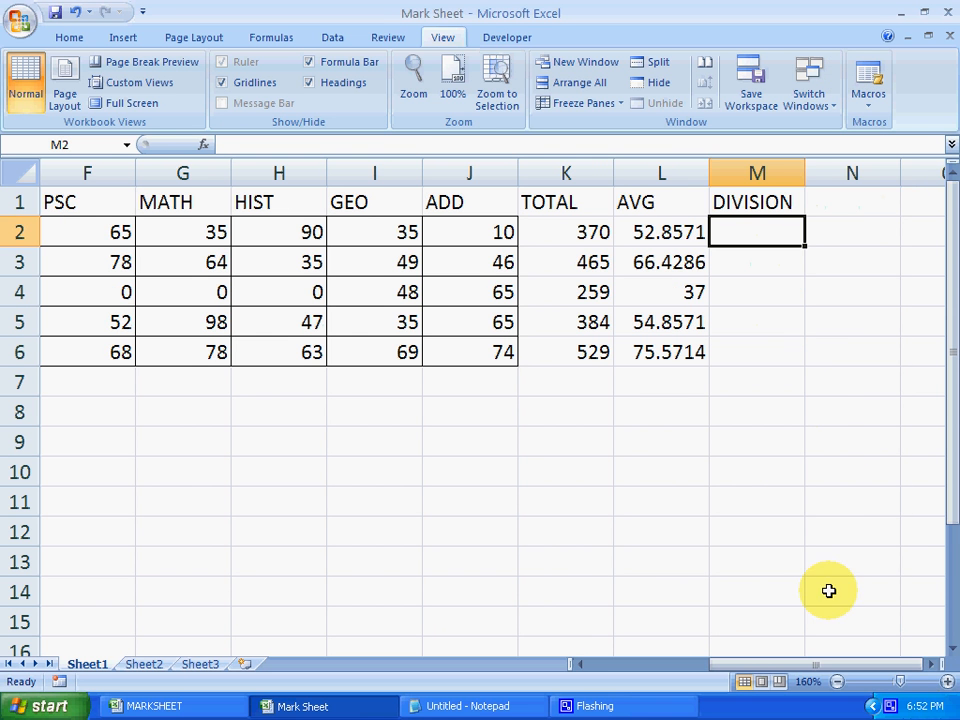
pyautogui.moveTo(806, 172); pyautogui.dragTo(912, 200)
# Step: Begin the formula =IF(K2>=600,"Star", in cell M2, consulting the 600+ rule in the Notepad notes
pyautogui.write('=')
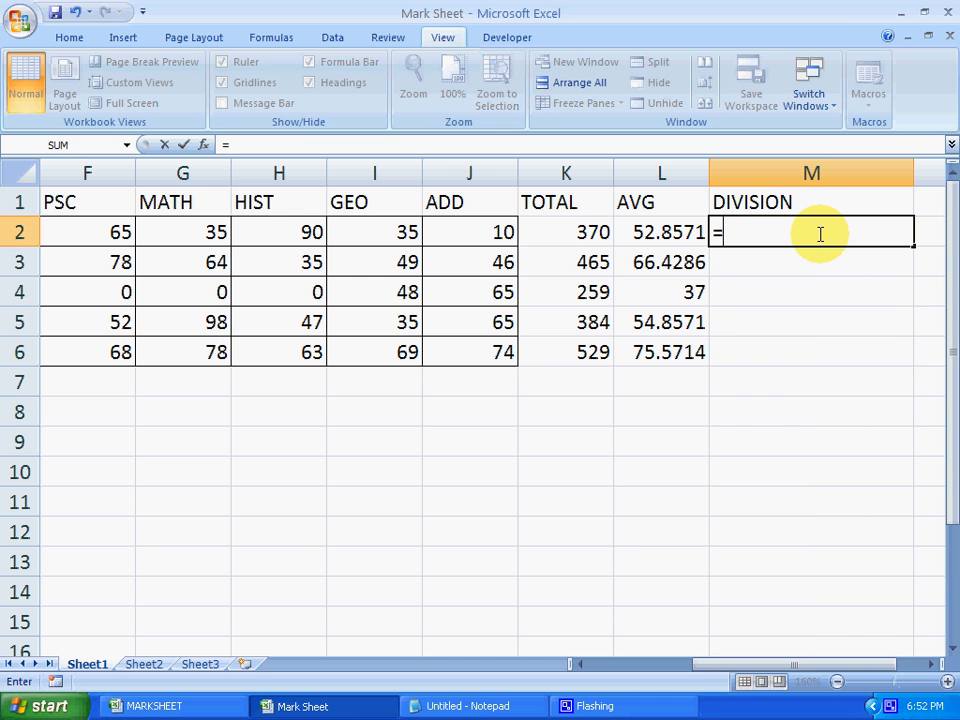
pyautogui.write('if')
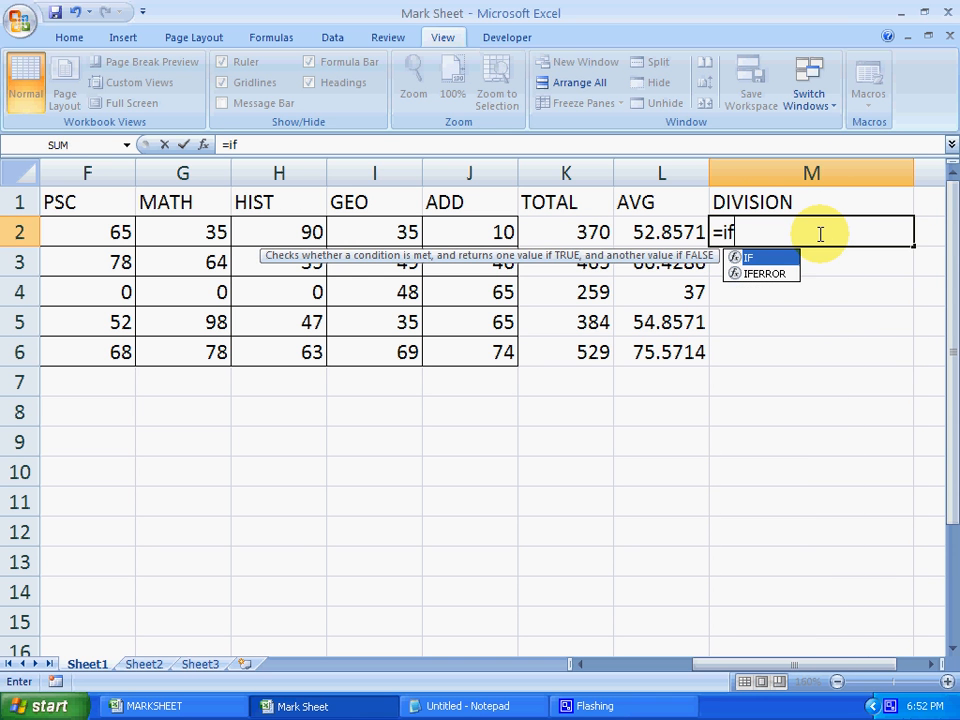
pyautogui.press('Tab')
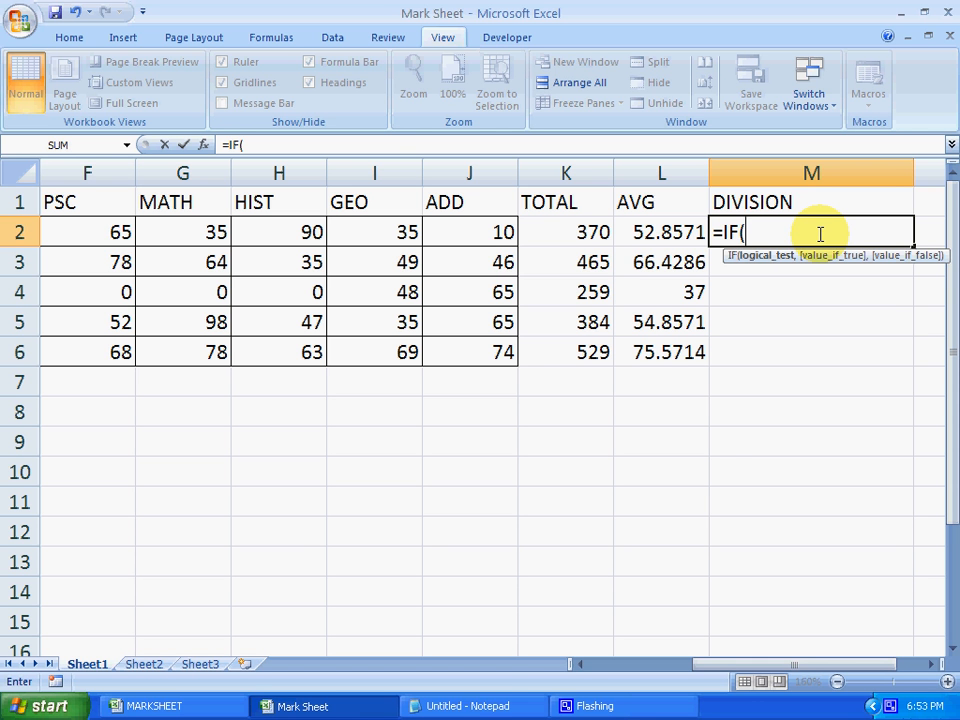
pyautogui.click(497, 704)
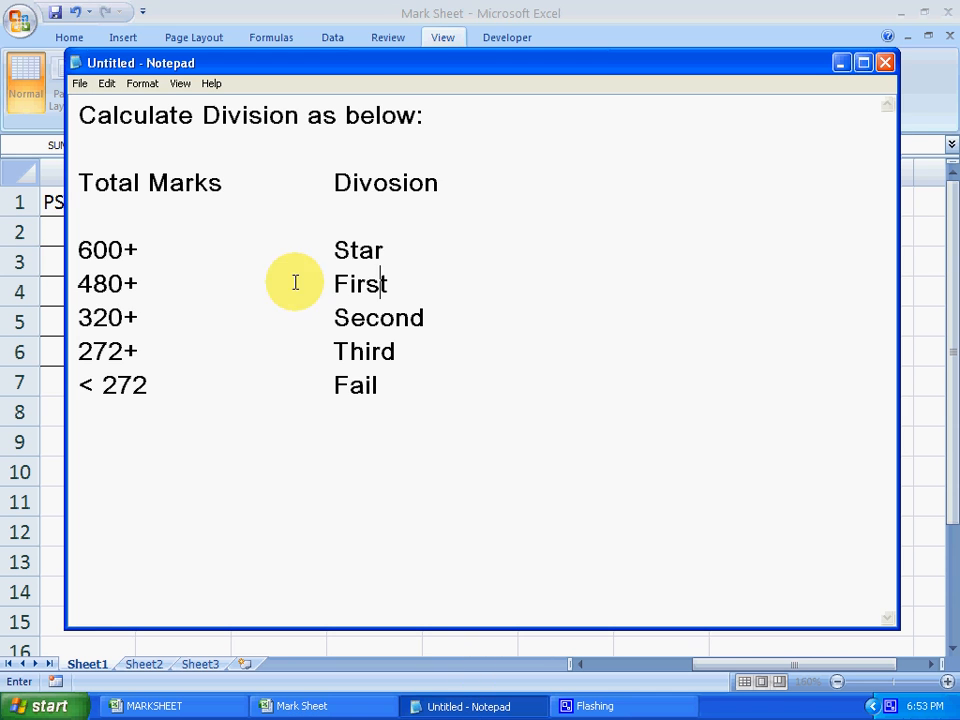
pyautogui.moveTo(77, 249); pyautogui.dragTo(385, 250)
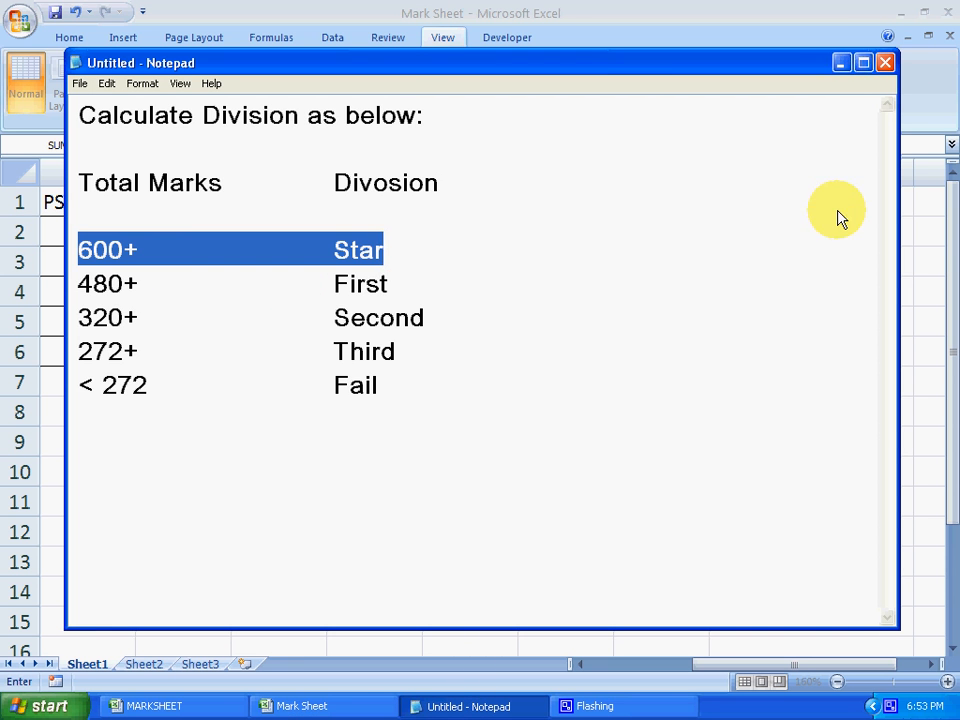
pyautogui.click(841, 62)
pyautogui.click(774, 235)
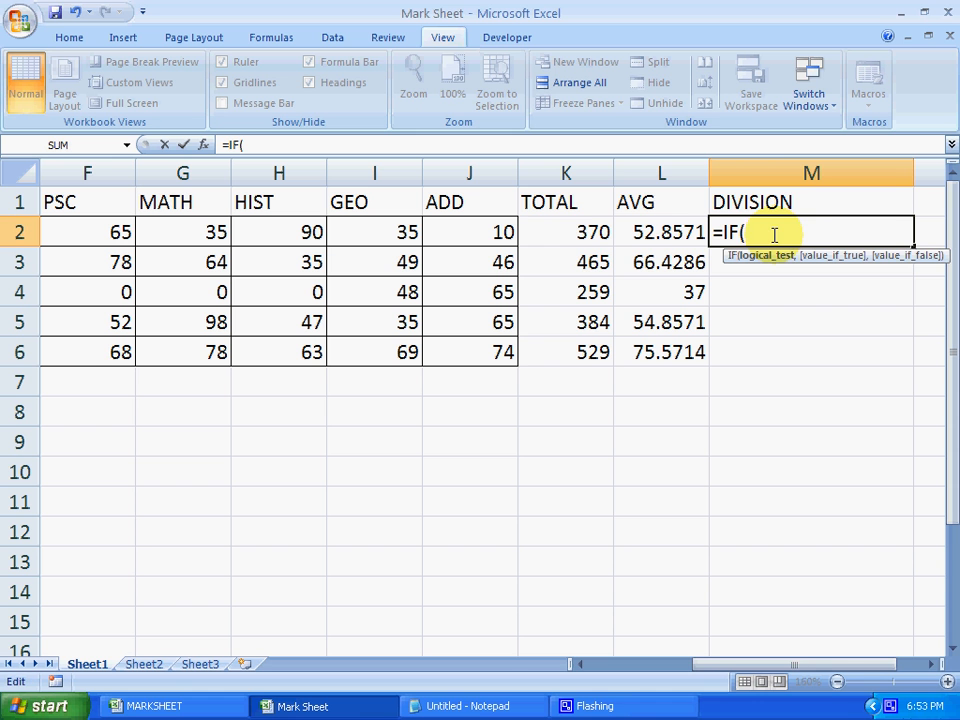
pyautogui.click(573, 233)
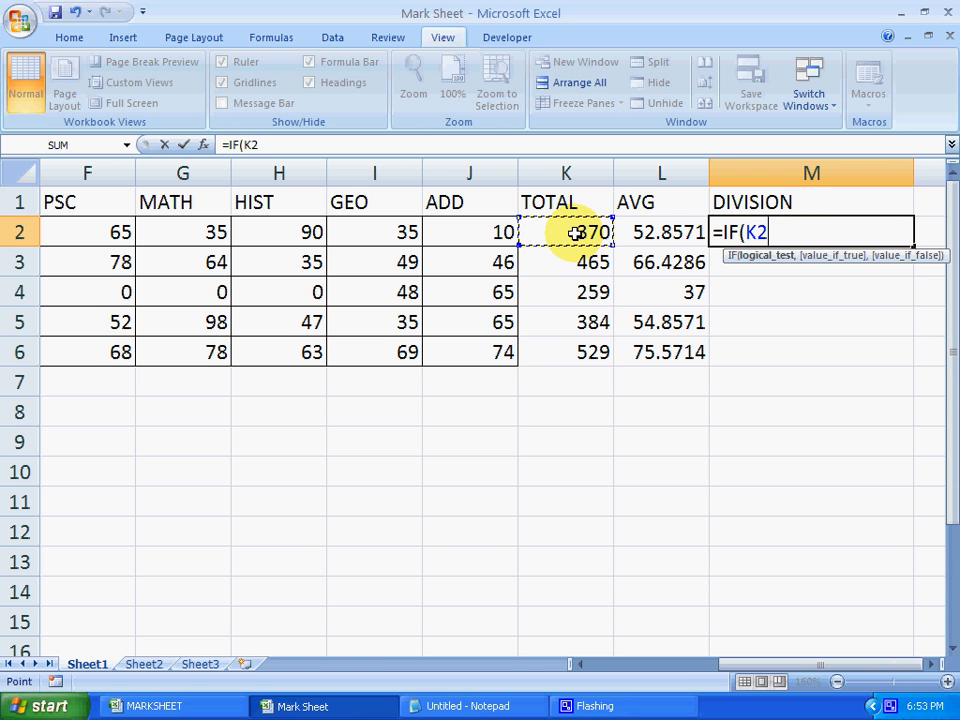
pyautogui.write('>=')
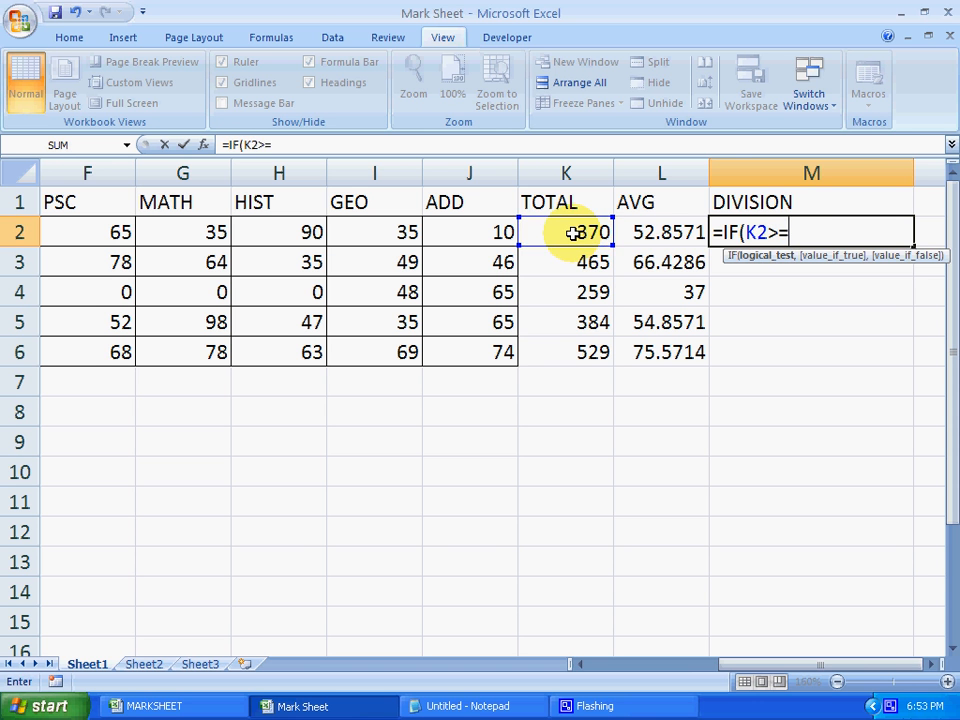
pyautogui.write('600,')
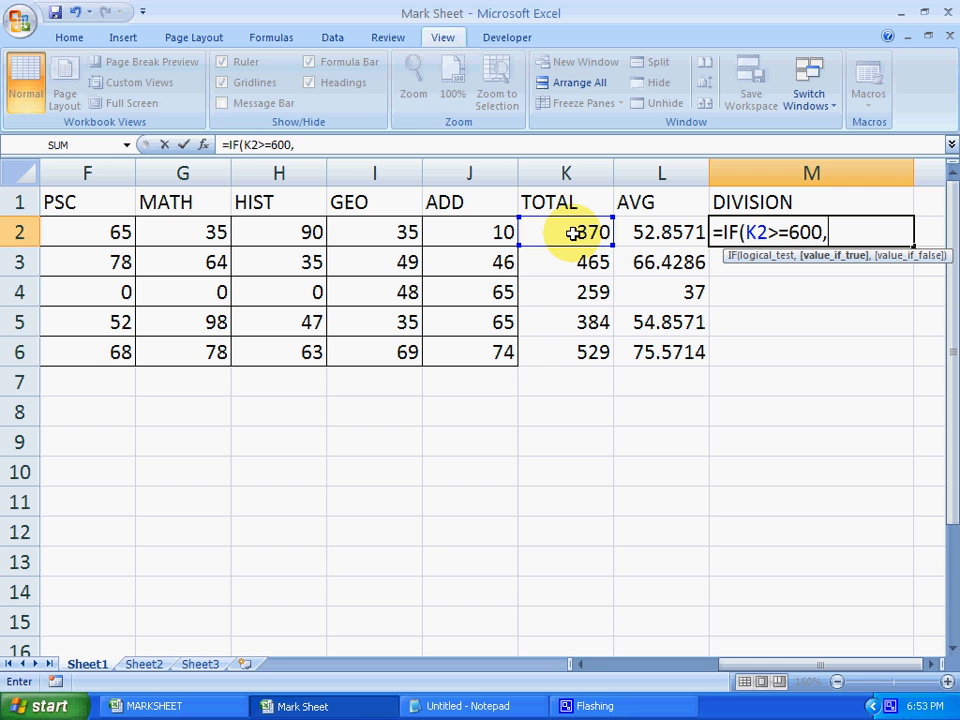
pyautogui.write('"Star')
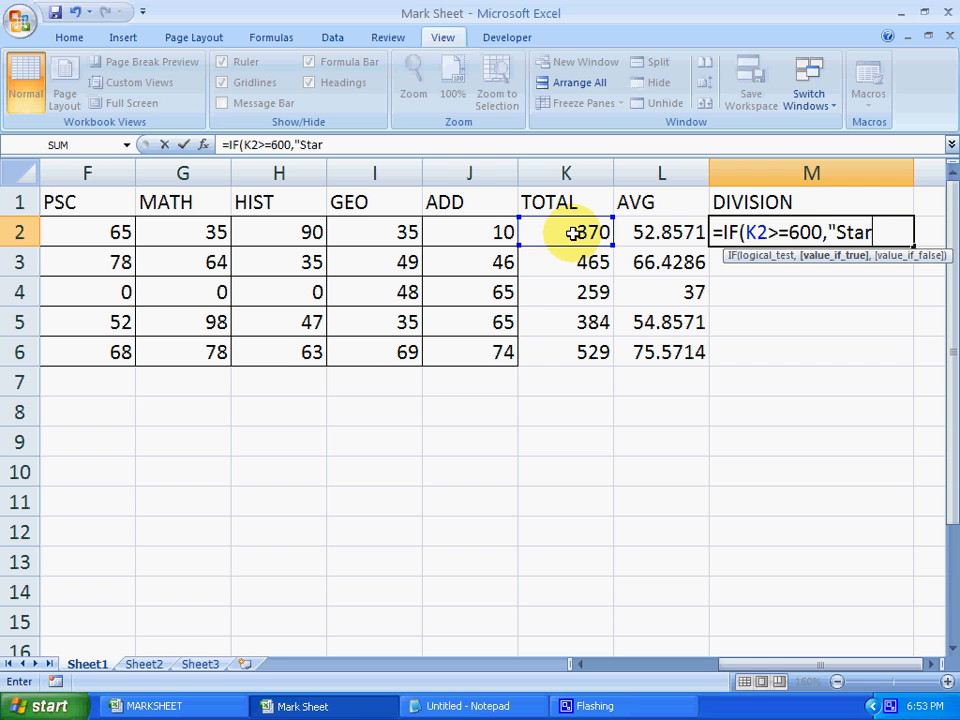
pyautogui.write('",')
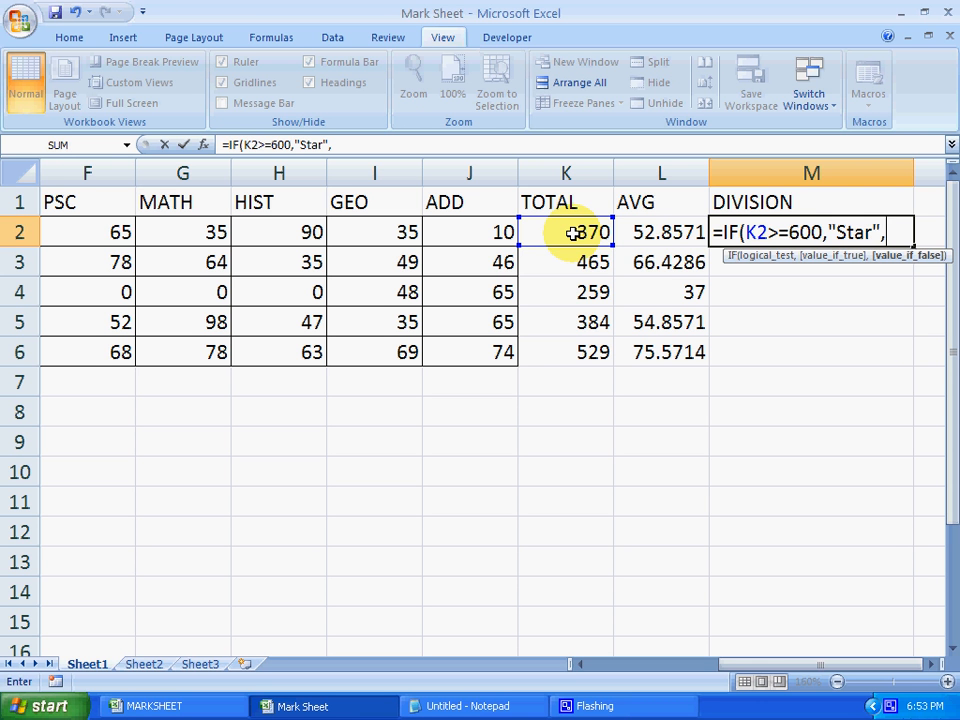
# Step: Consult the 480+ rule in Notepad and extend the M2 formula with the nested condition IF(K2>=480,"First"
pyautogui.click(440, 705)
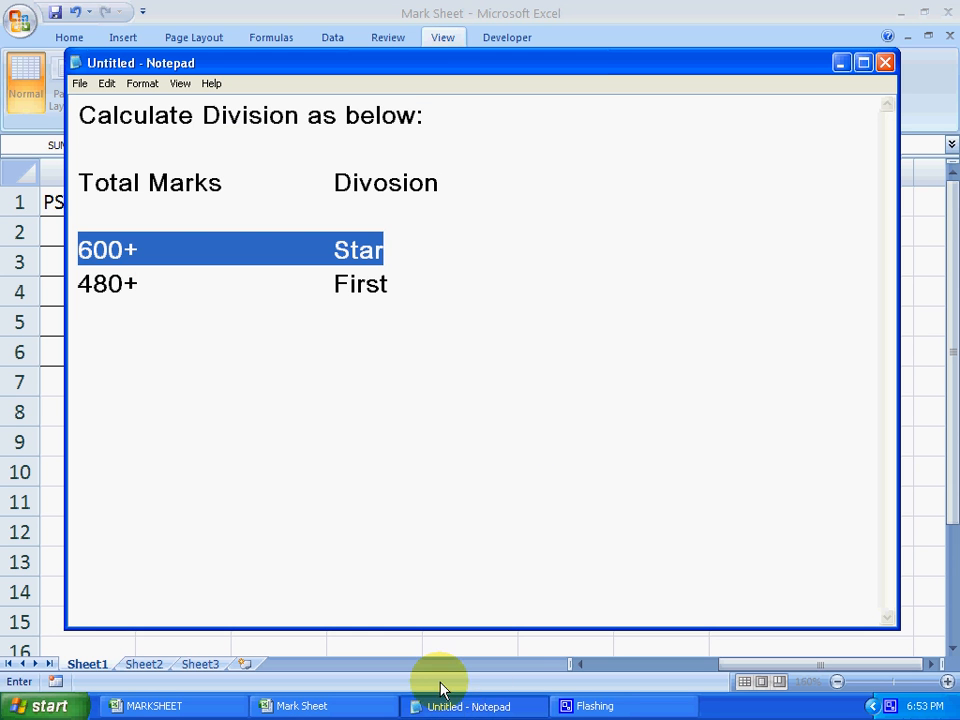
pyautogui.moveTo(80, 284); pyautogui.dragTo(408, 286)
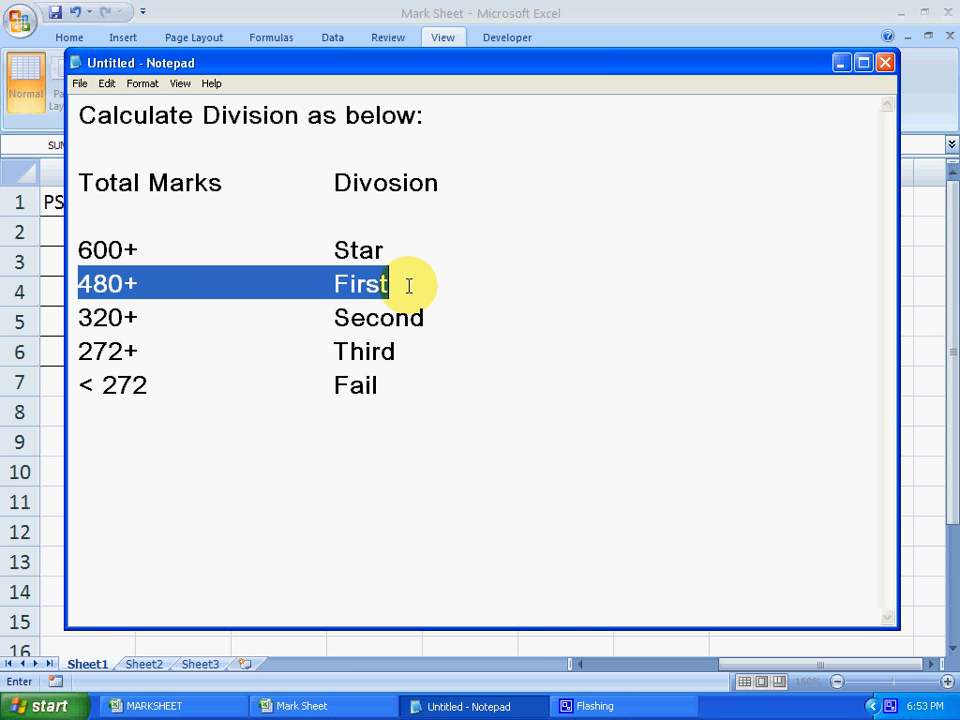
pyautogui.click(840, 70)
pyautogui.click(885, 230)
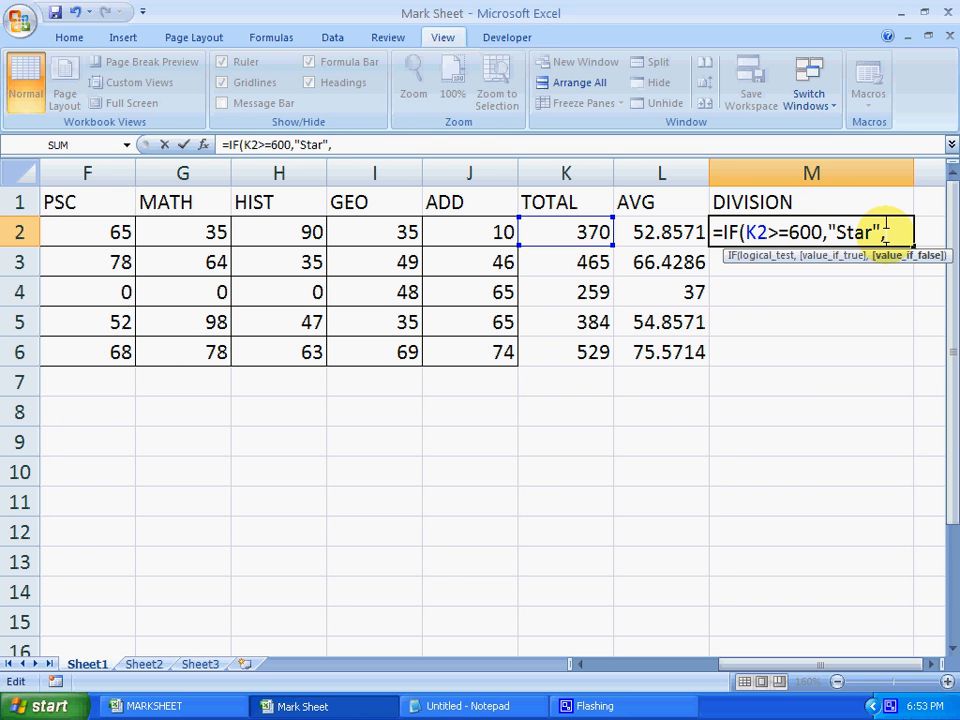
pyautogui.write('if')
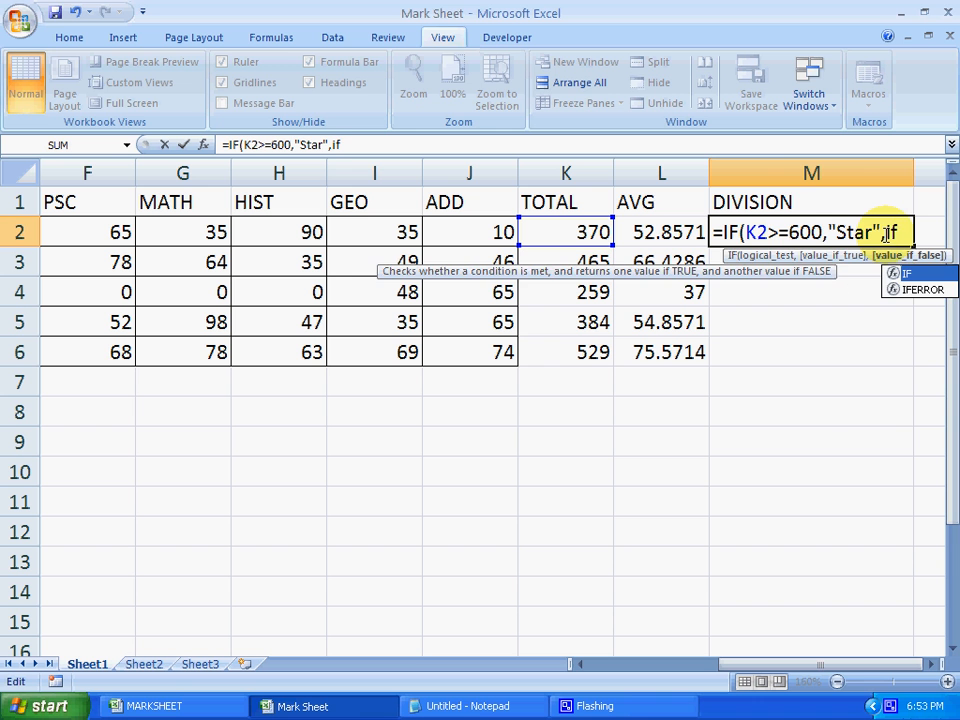
pyautogui.press('Tab')
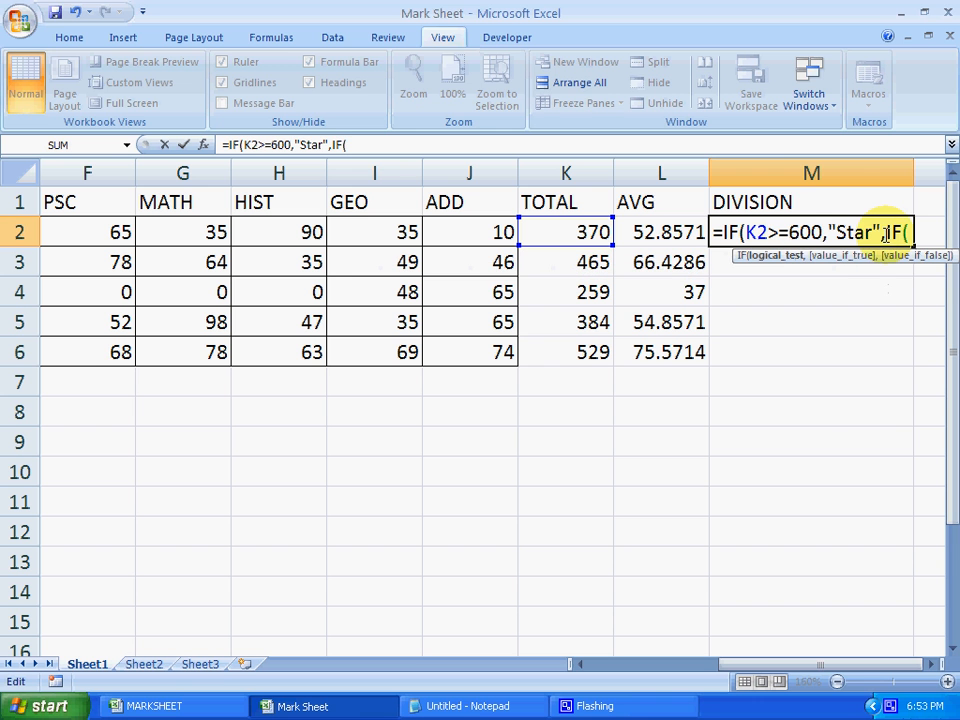
pyautogui.click(567, 229)
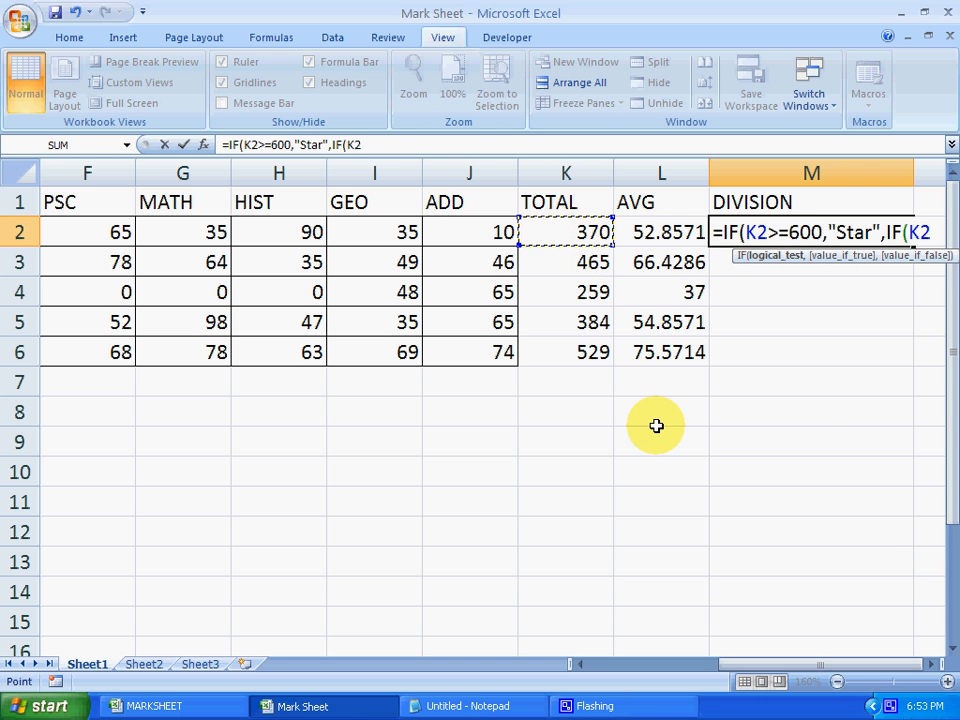
pyautogui.write('>=')
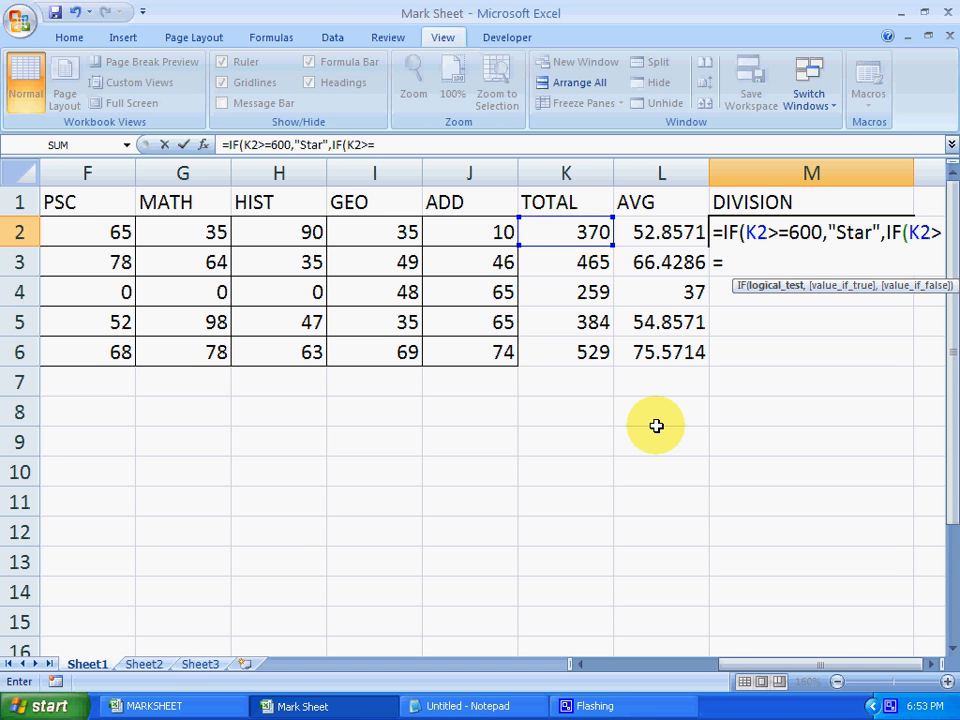
pyautogui.write('480,')
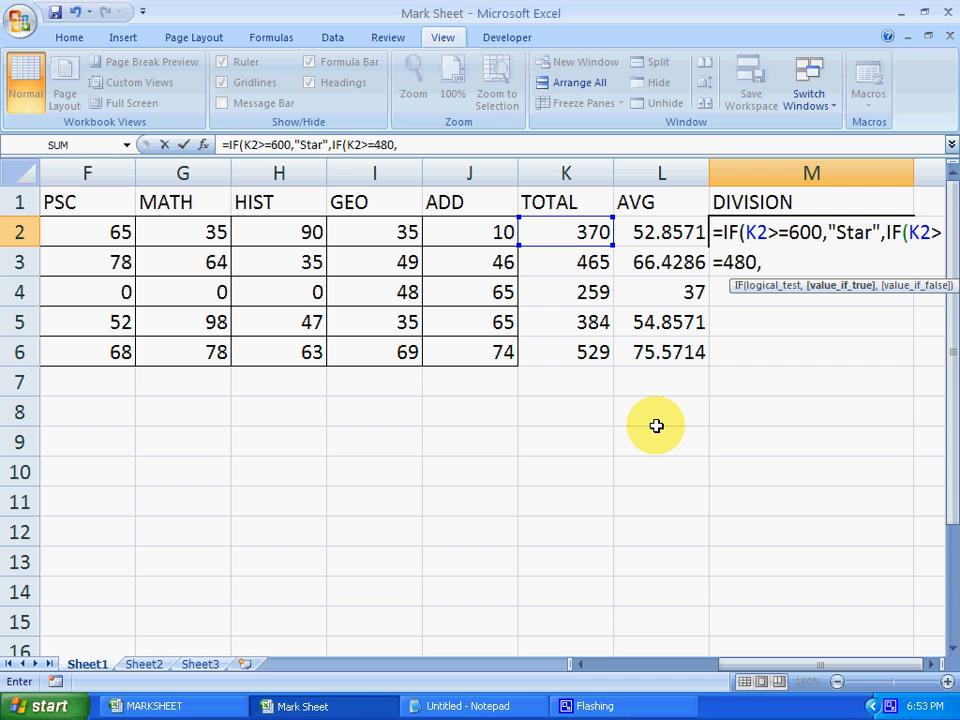
pyautogui.write('"First"')
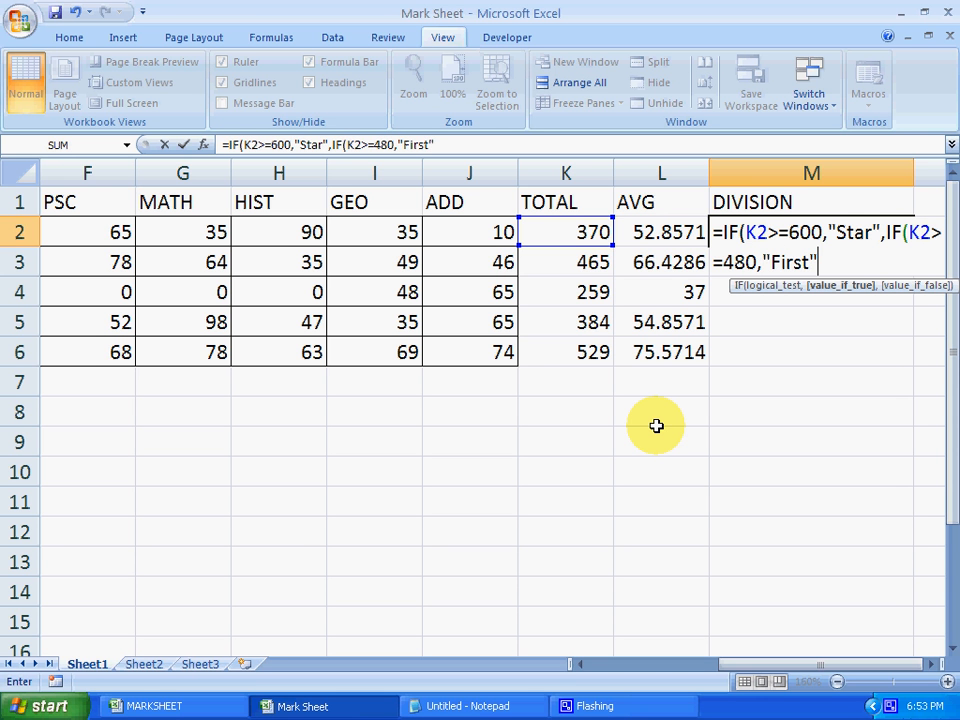
# Step: Consult the 320+ rule in Notepad and extend the M2 formula with the nested condition IF(K2>=320,"Second",
pyautogui.write(',')
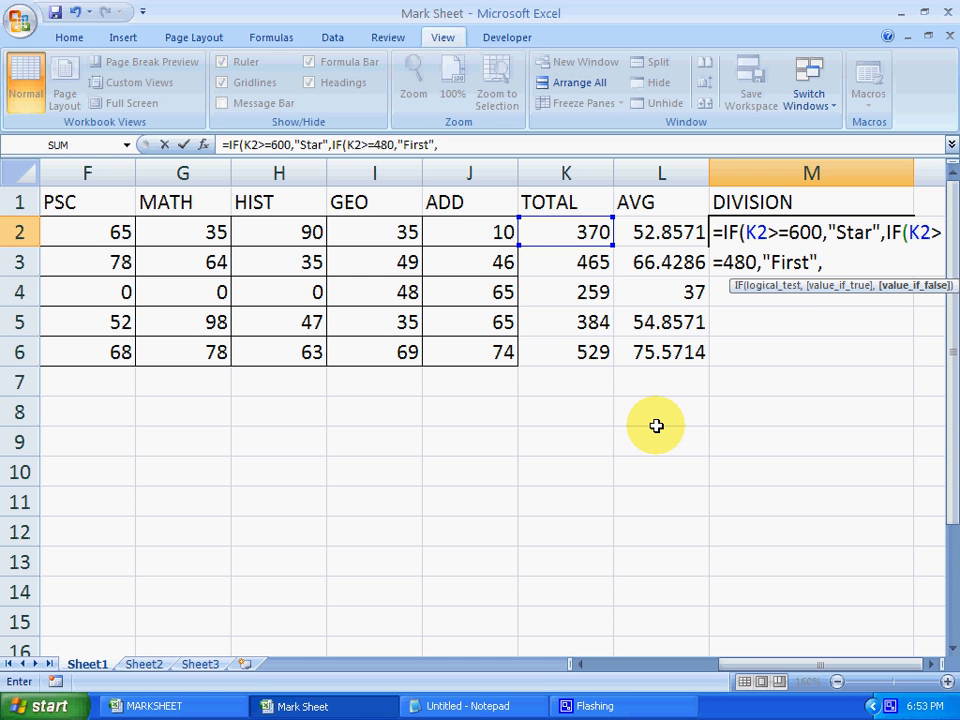
pyautogui.click(508, 706)
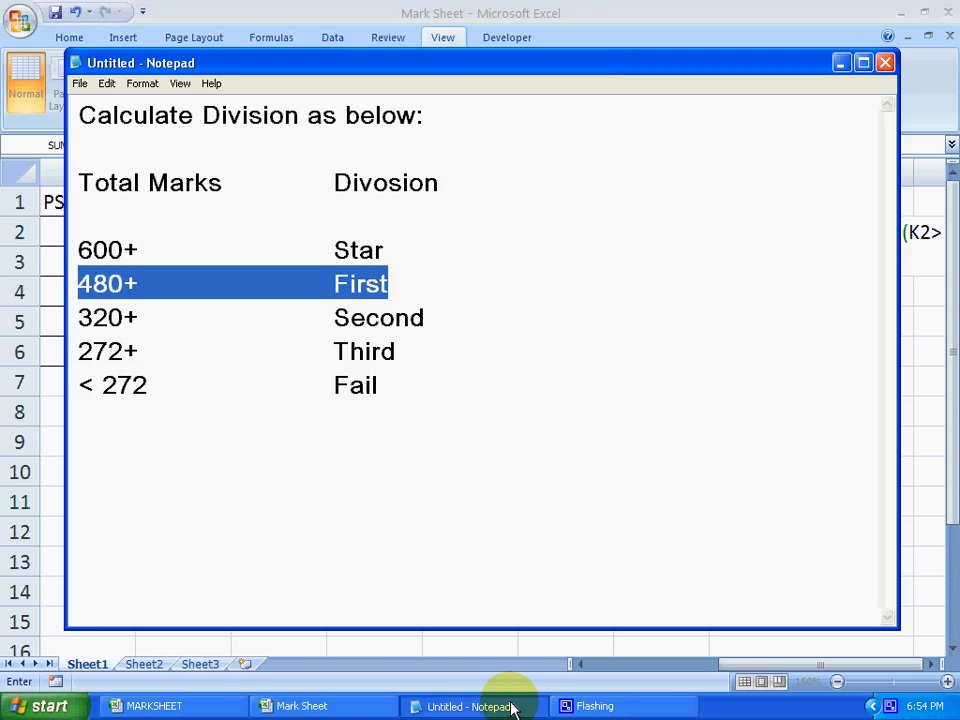
pyautogui.moveTo(77, 317); pyautogui.dragTo(428, 317)
pyautogui.click(841, 62)
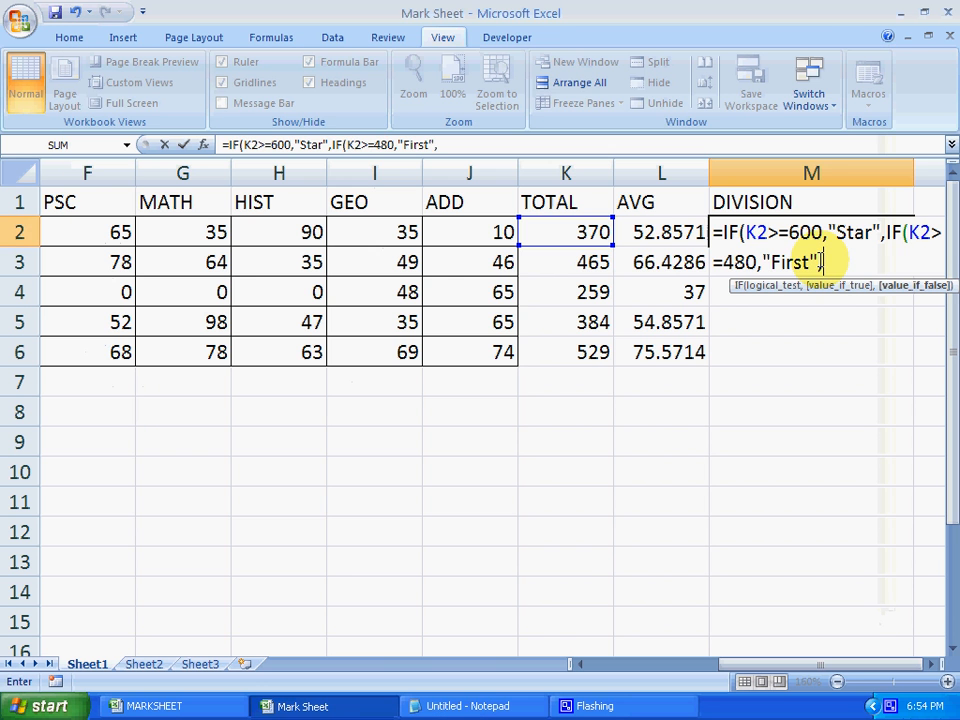
pyautogui.click(833, 262)
pyautogui.write('i')
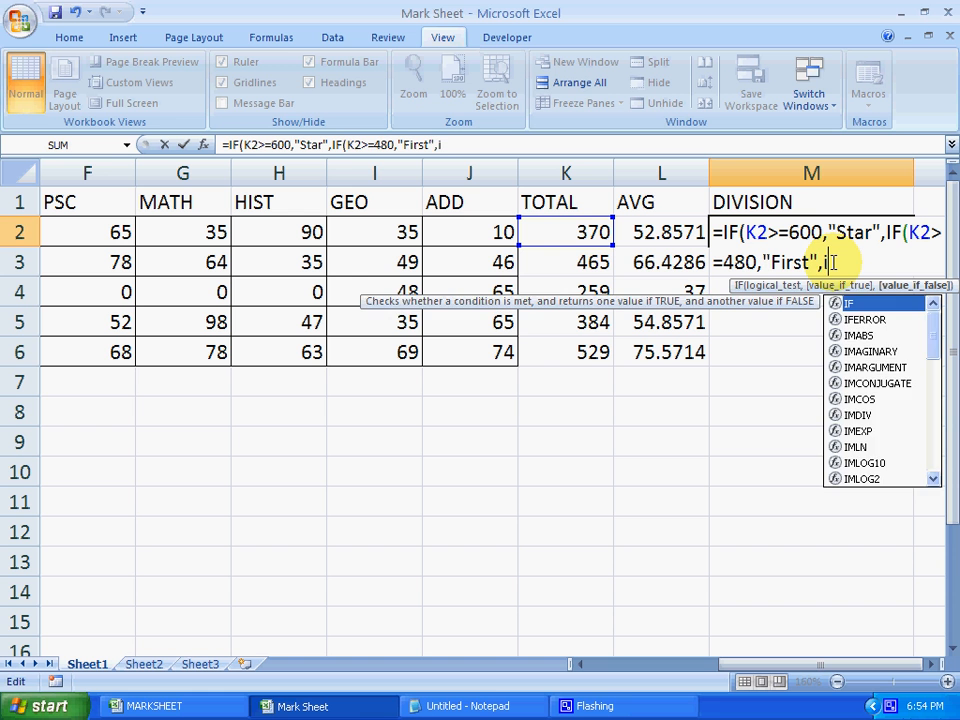
pyautogui.press('Tab')
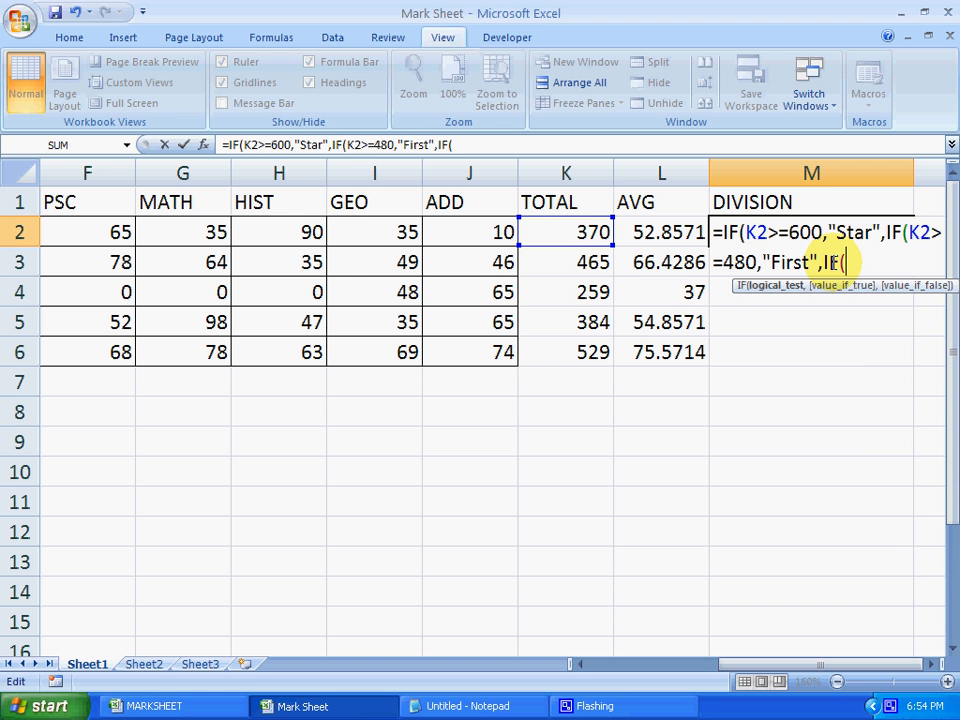
pyautogui.click(560, 231)
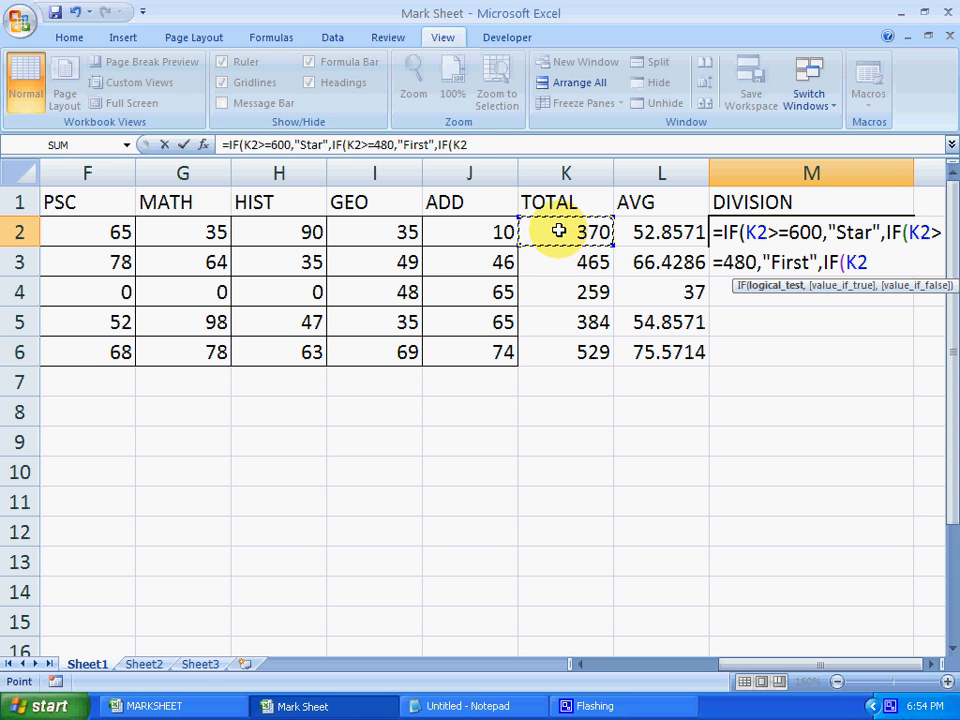
pyautogui.write('>=')
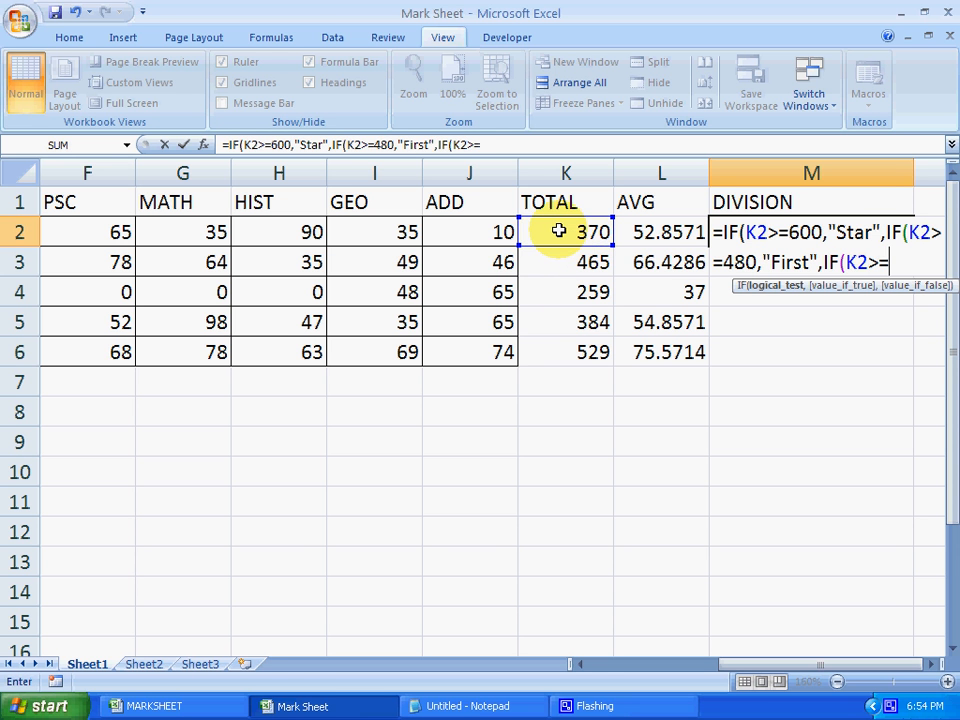
pyautogui.write('320,"')
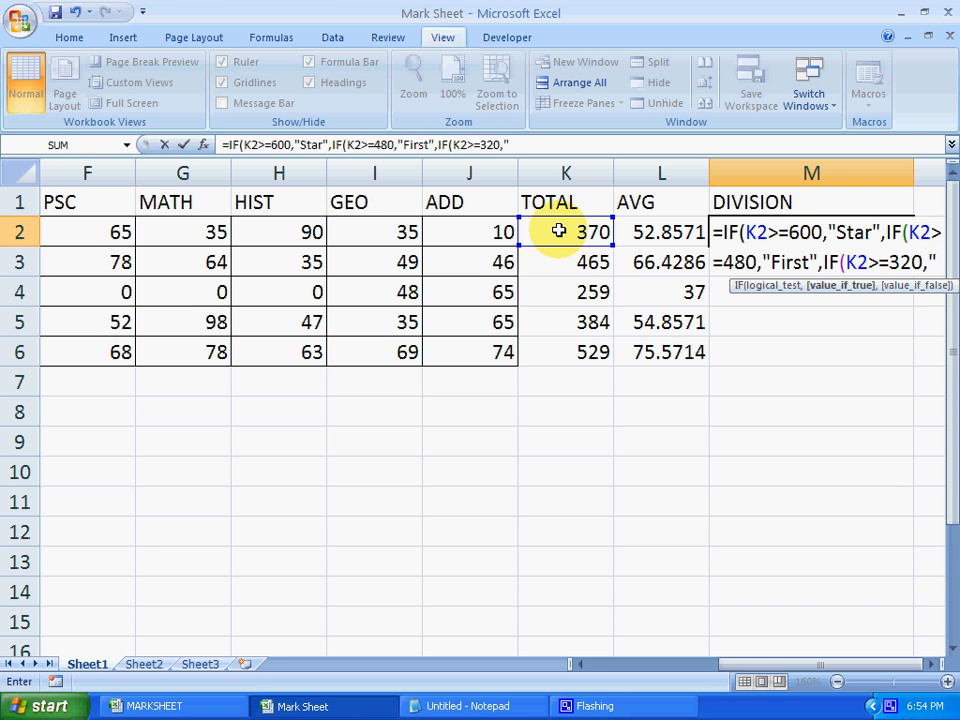
pyautogui.write('Se')
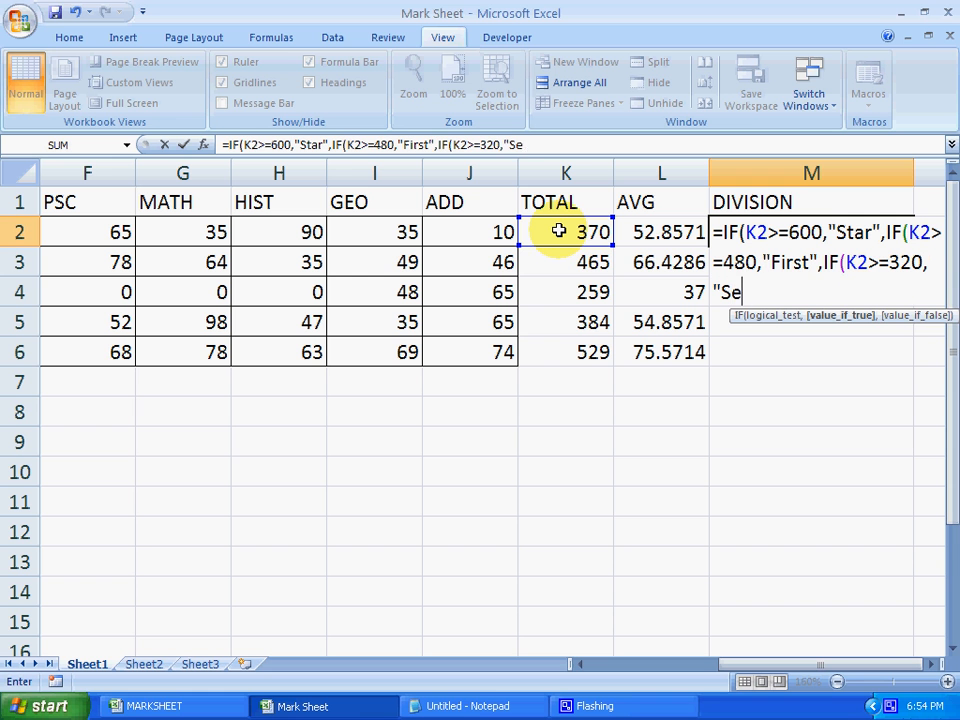
pyautogui.write('cond')
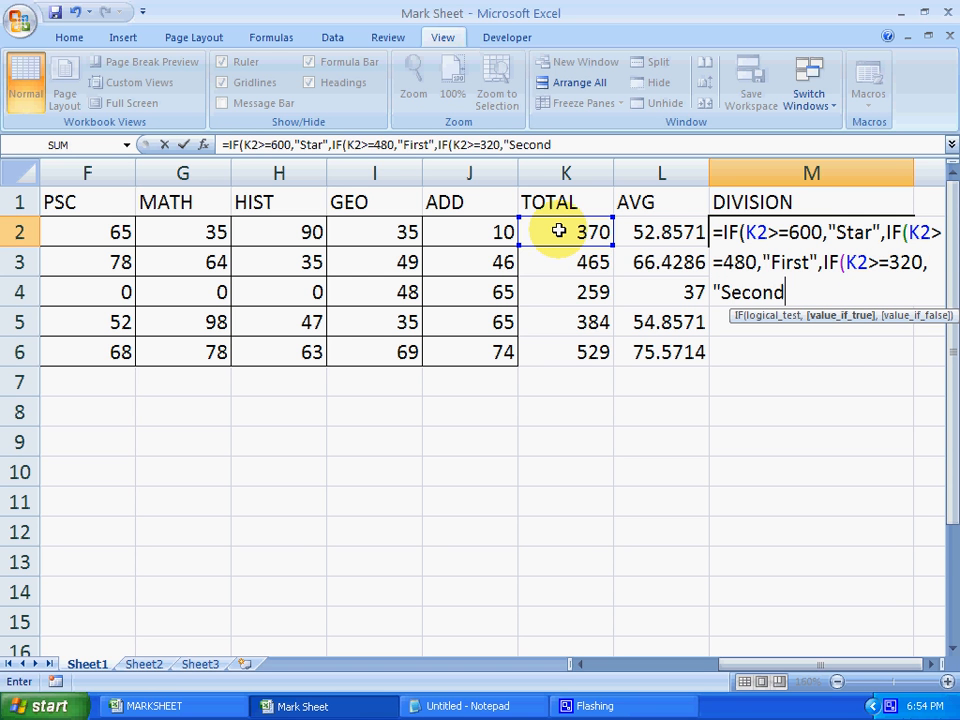
pyautogui.write('",')
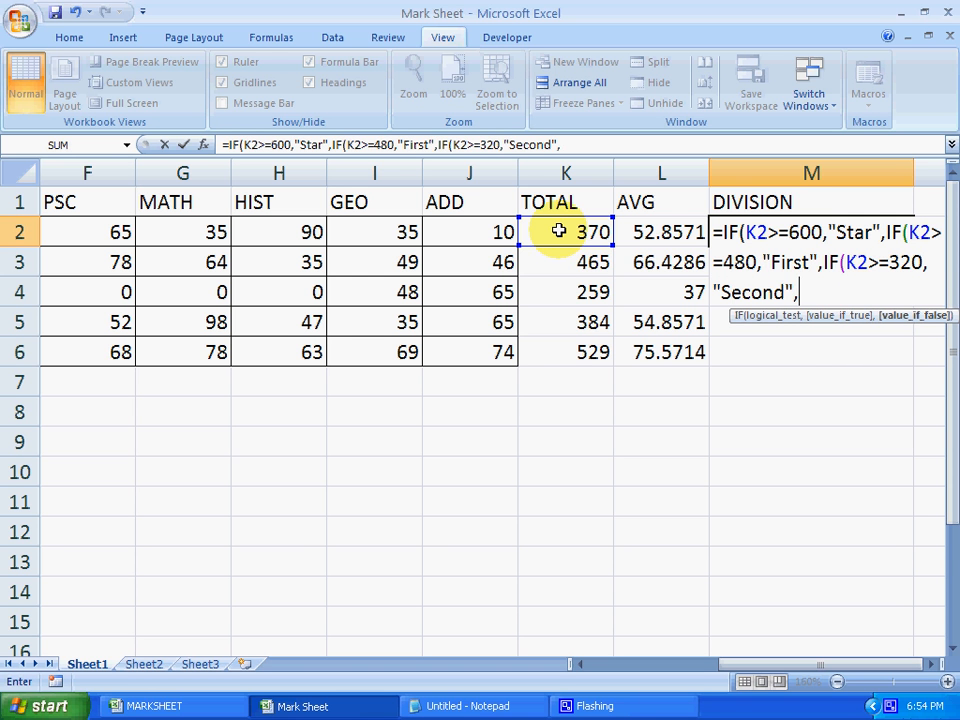
# Step: Extend the M2 formula with the nested condition IF(K2>=272,"Third",
pyautogui.write('if')
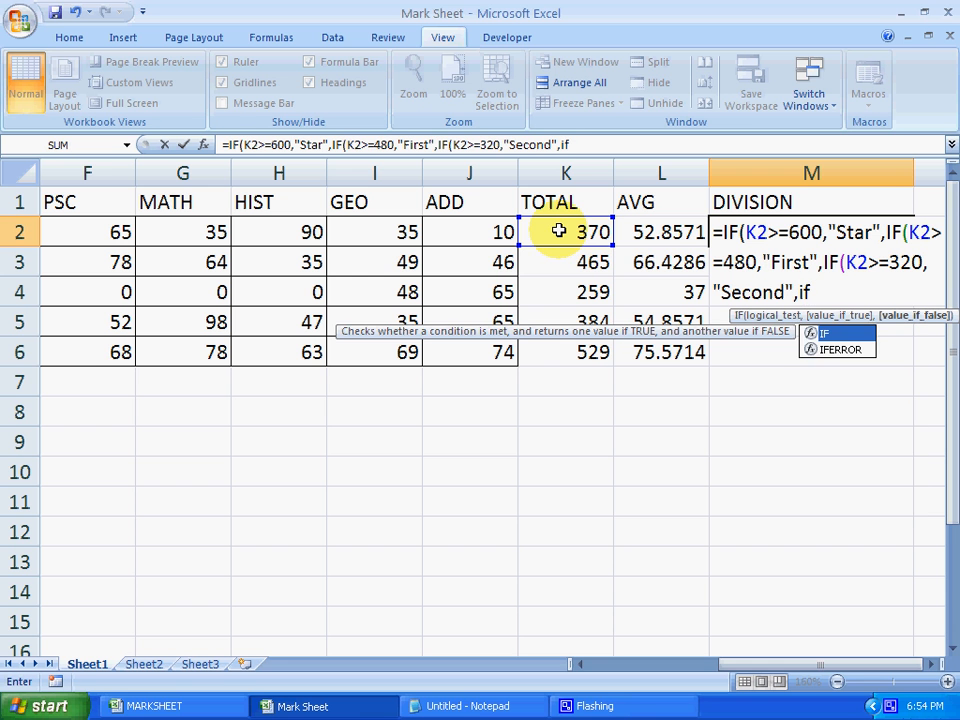
pyautogui.press('Tab')
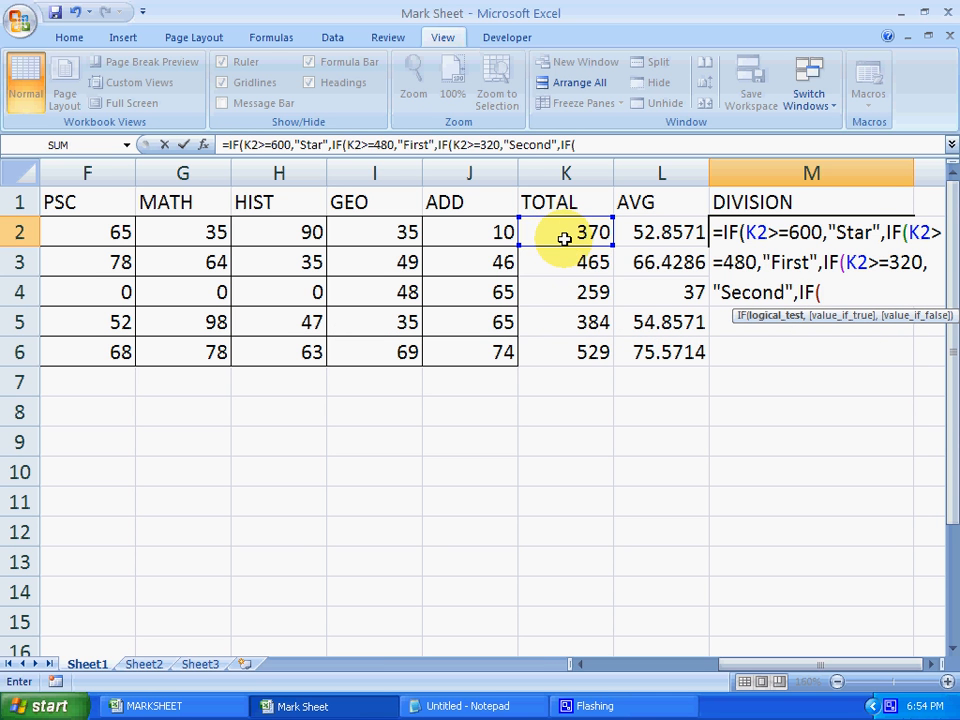
pyautogui.click(565, 238)
pyautogui.write('>=')
pyautogui.write('2>=272')
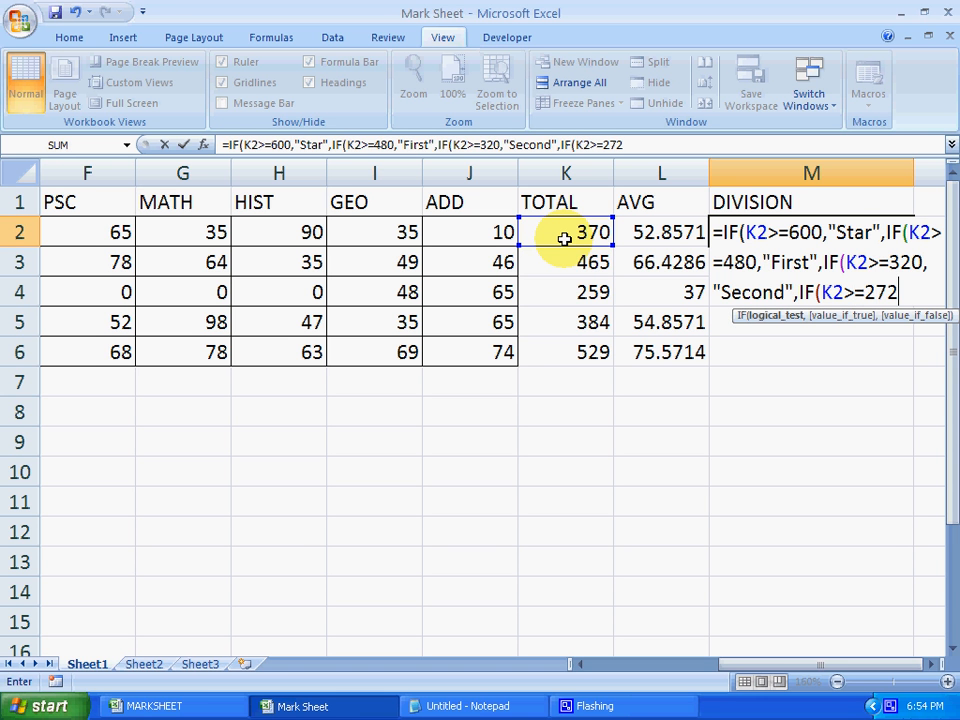
pyautogui.write(',')
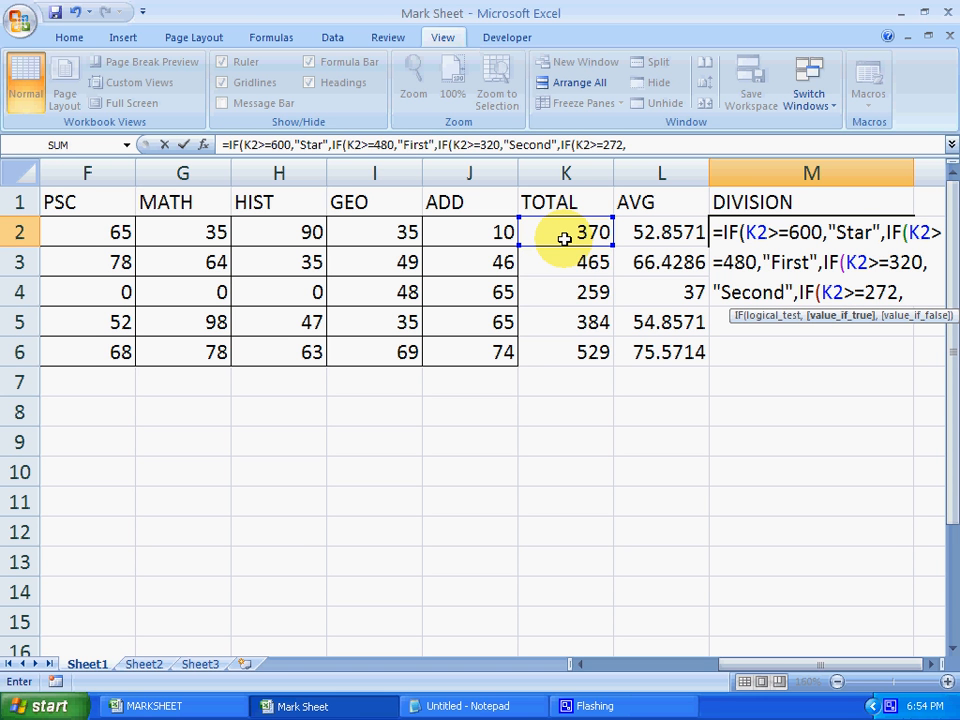
pyautogui.write('"Third')
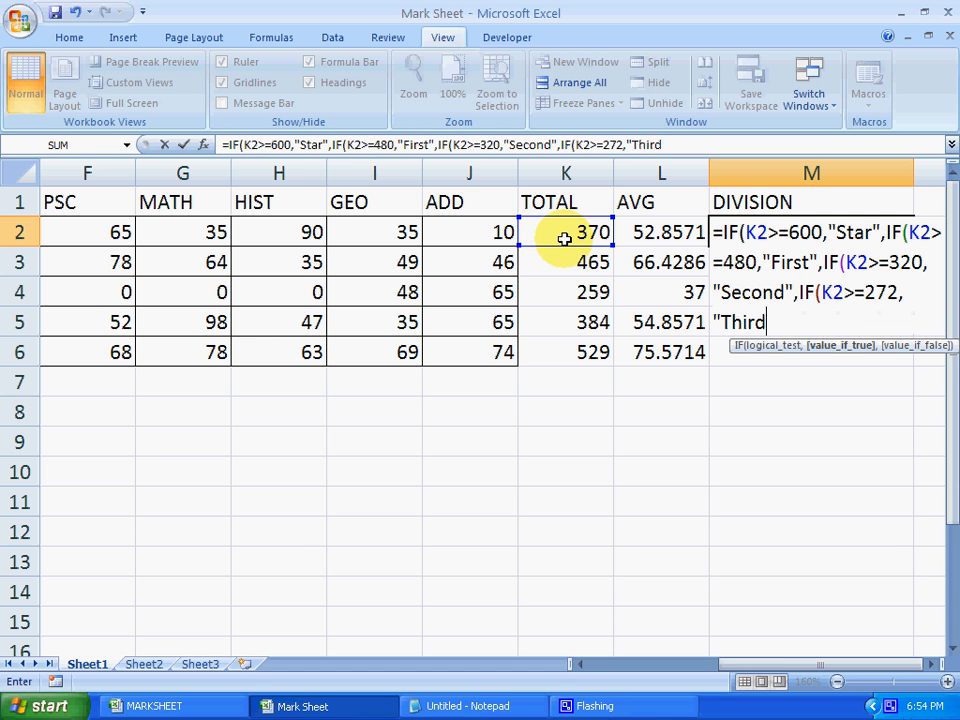
pyautogui.write('",')
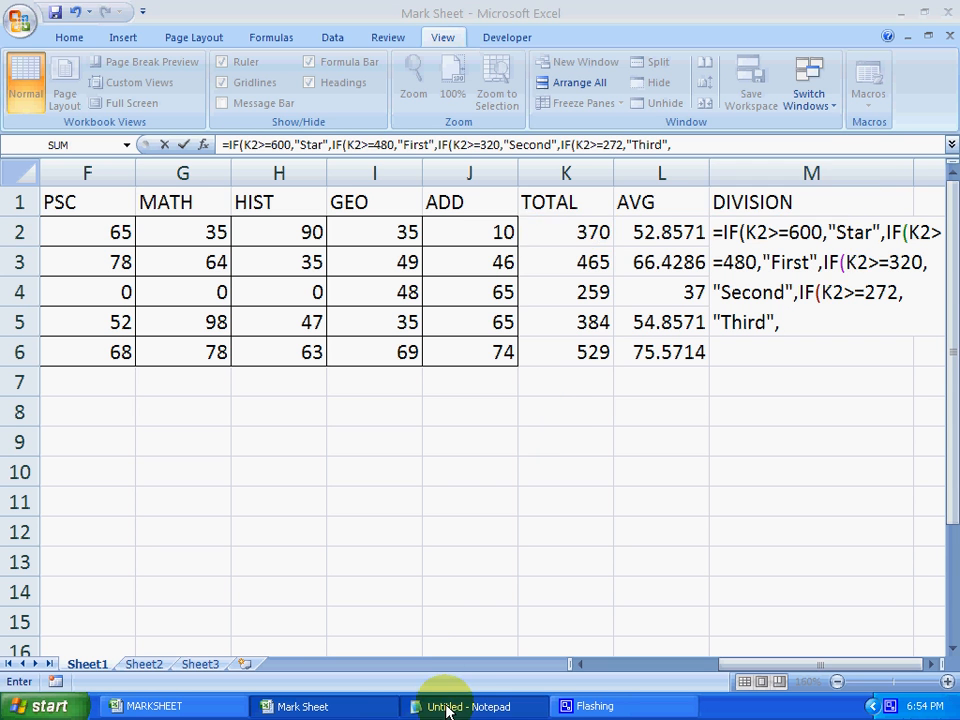
# Step: Switch to the Notepad notes to check the 272+ and < 272 rules, and return to the worksheet
pyautogui.click(440, 705)
pyautogui.moveTo(92, 352); pyautogui.dragTo(424, 353)
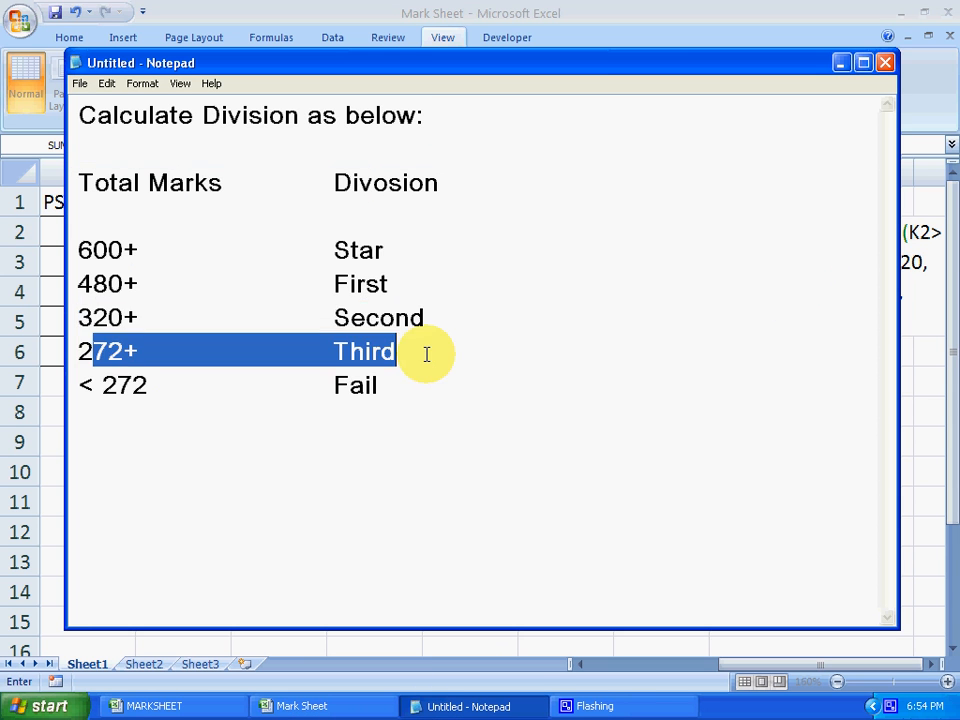
pyautogui.moveTo(94, 387)
pyautogui.mouseDown()
pyautogui.moveTo(111, 386)
pyautogui.moveTo(81, 386)
pyautogui.mouseUp()
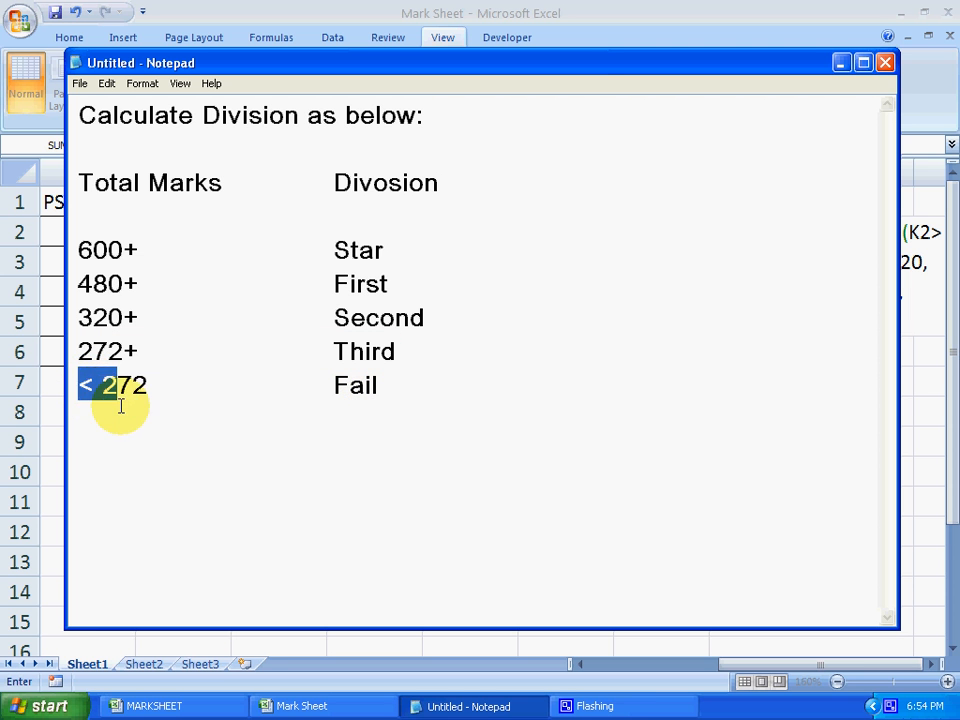
pyautogui.click(167, 405)
pyautogui.moveTo(143, 390); pyautogui.dragTo(77, 391)
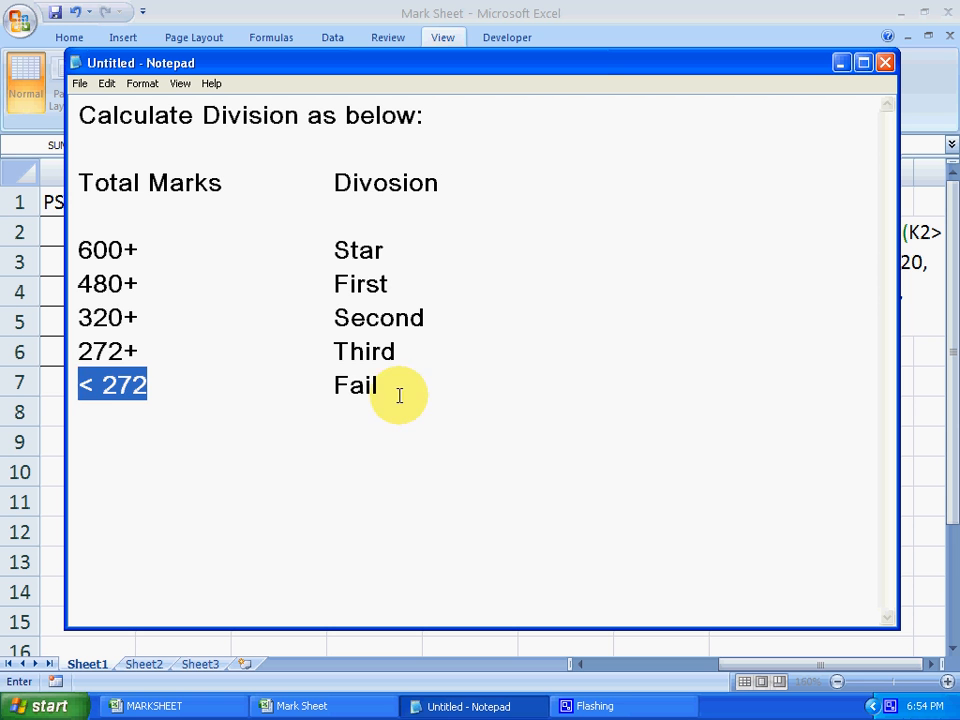
pyautogui.moveTo(399, 394); pyautogui.dragTo(77, 390)
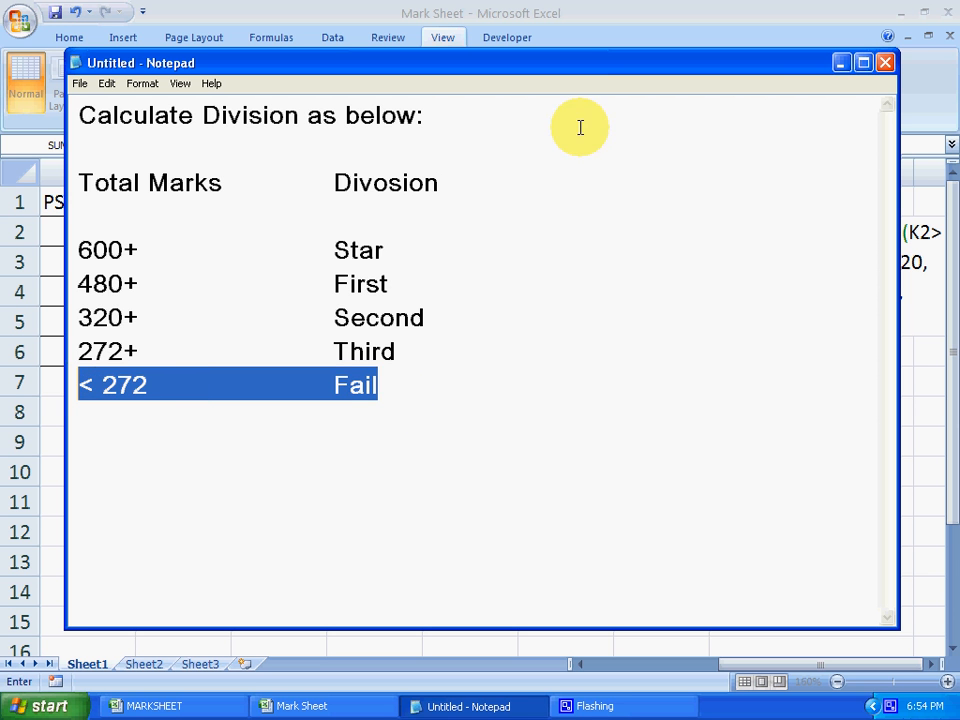
pyautogui.click(840, 64)
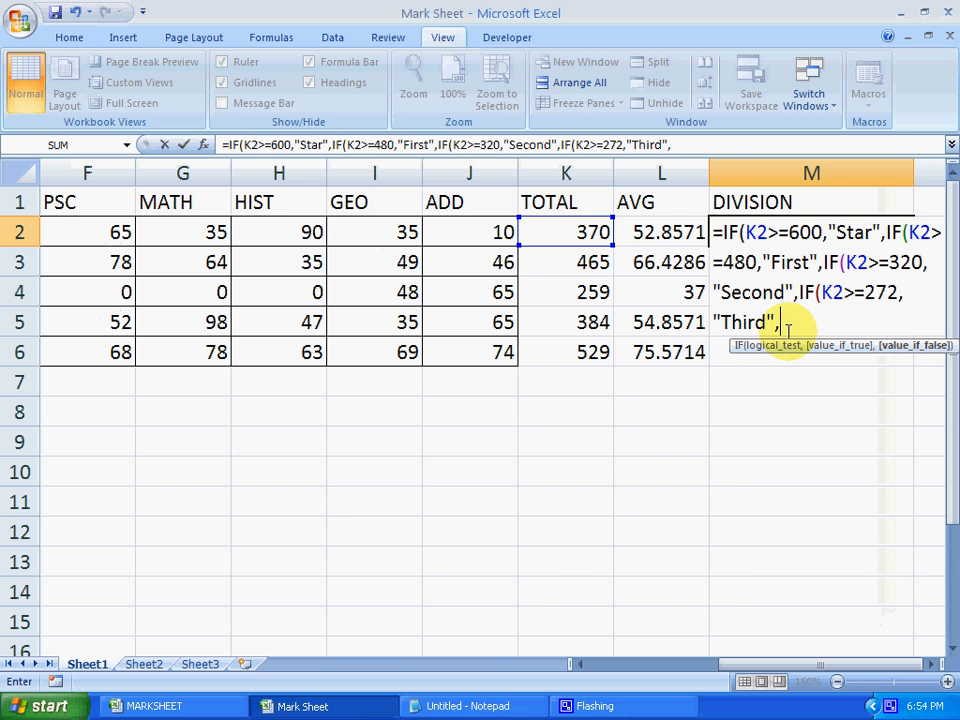
# Step: Start another nested condition IF(K2< at the end of the M2 formula, referencing the first student's total
pyautogui.click(553, 233)
pyautogui.press('BackSpace')
pyautogui.press('BackSpace')
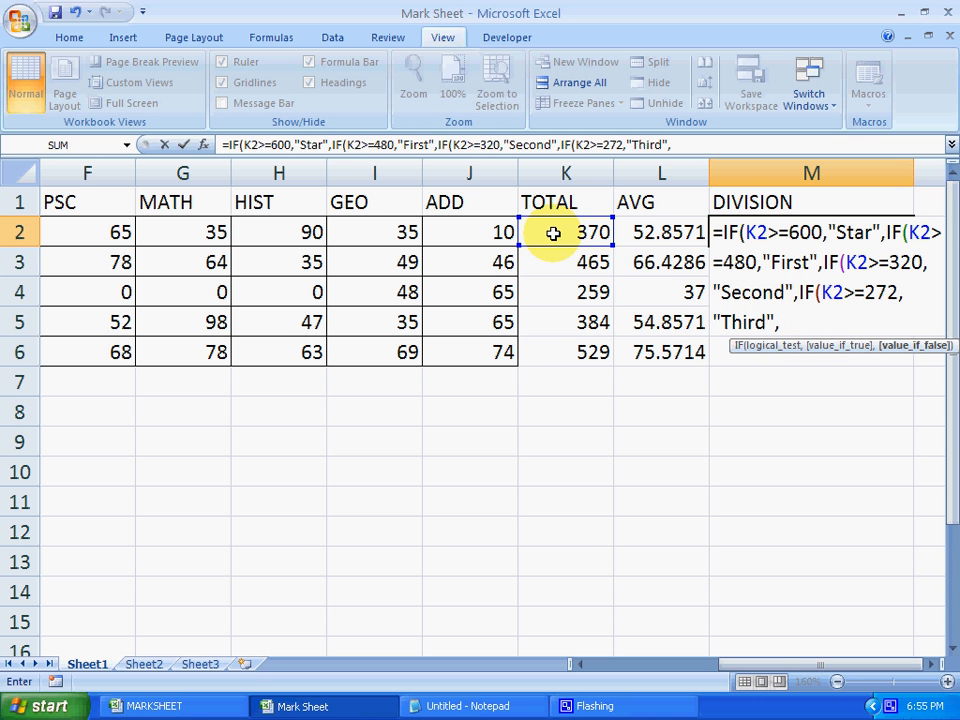
pyautogui.write('if(')
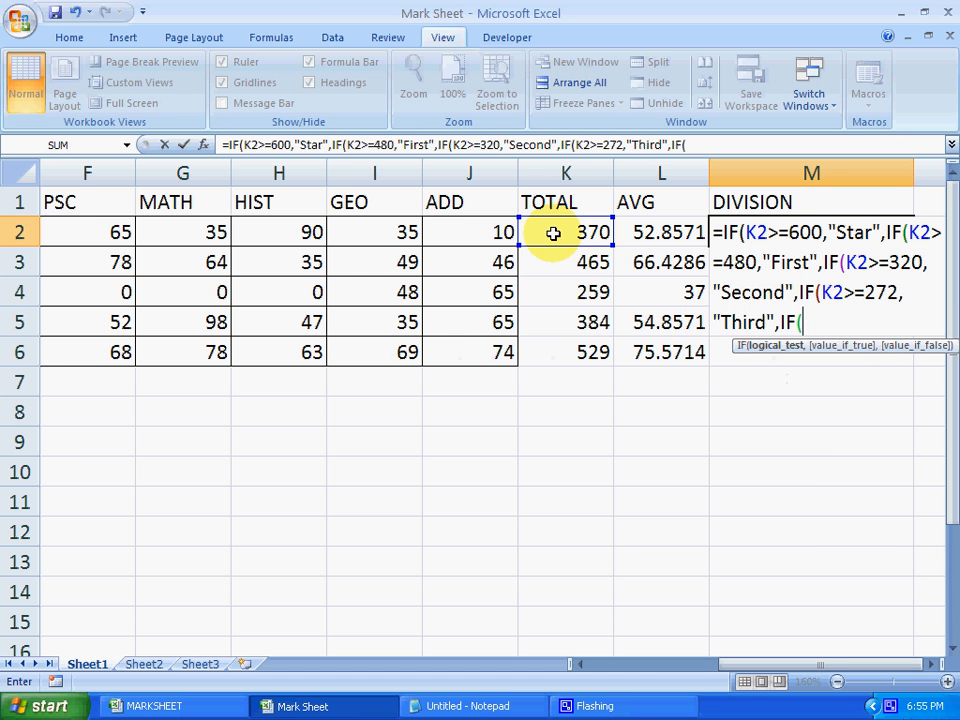
pyautogui.click(548, 224)
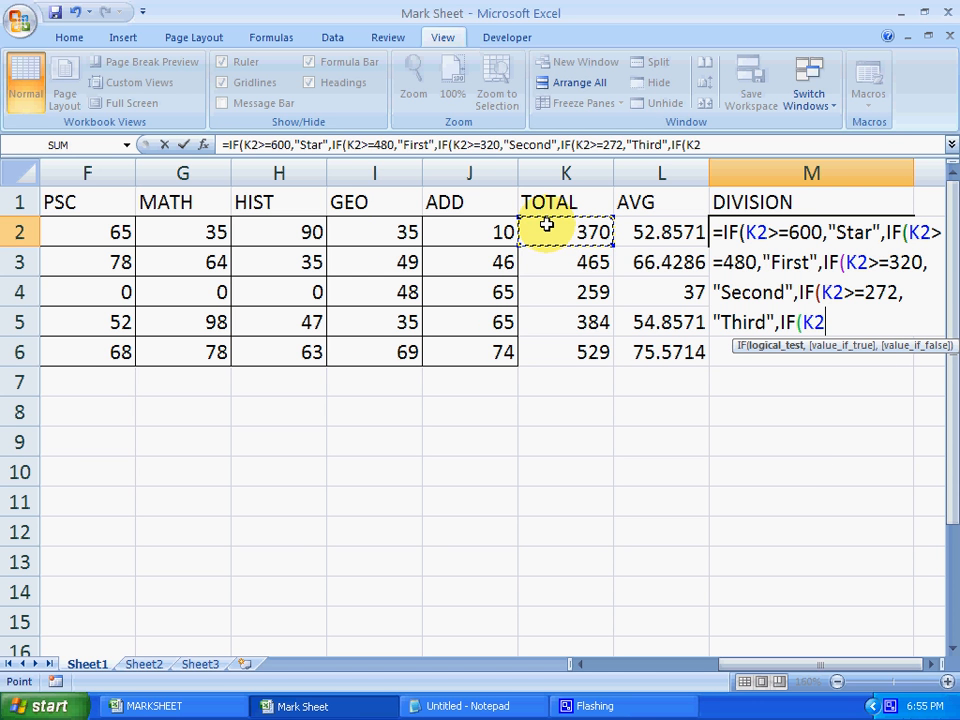
pyautogui.write('<')
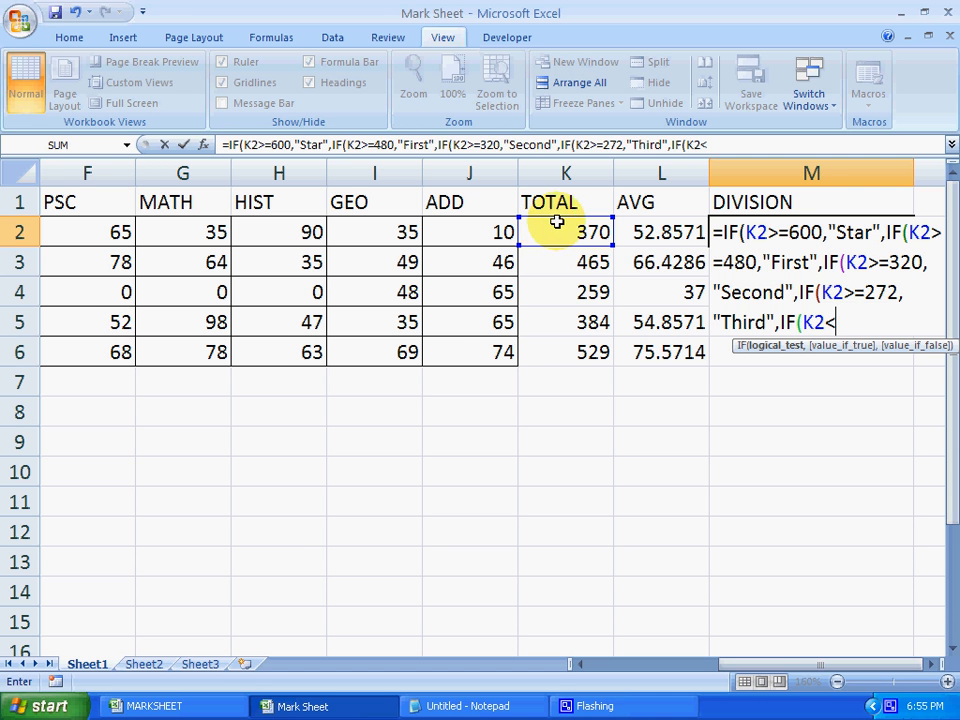
# Step: Try <= as the operator in the last condition, compare it with the >=272 condition, and remove the equals sign
pyautogui.moveTo(866, 291); pyautogui.dragTo(848, 293)
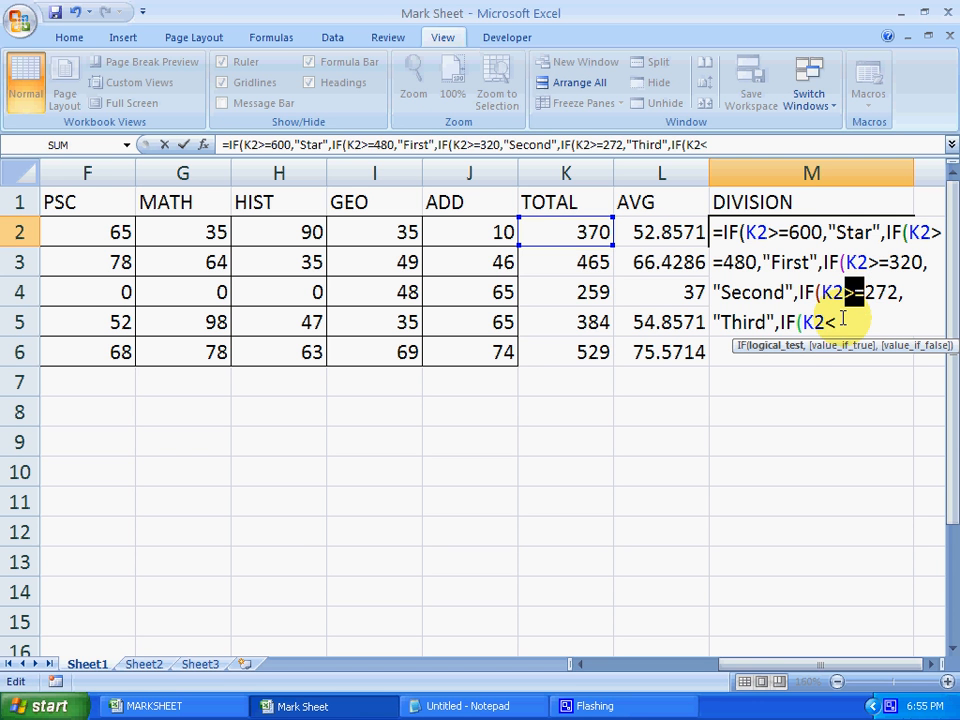
pyautogui.click(842, 322)
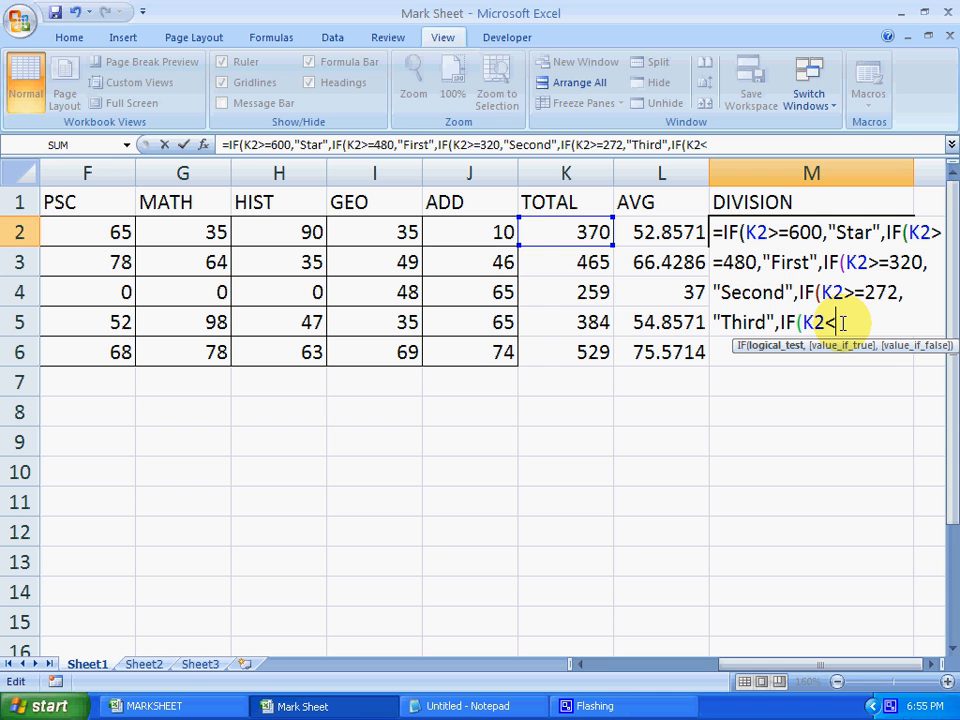
pyautogui.write('=')
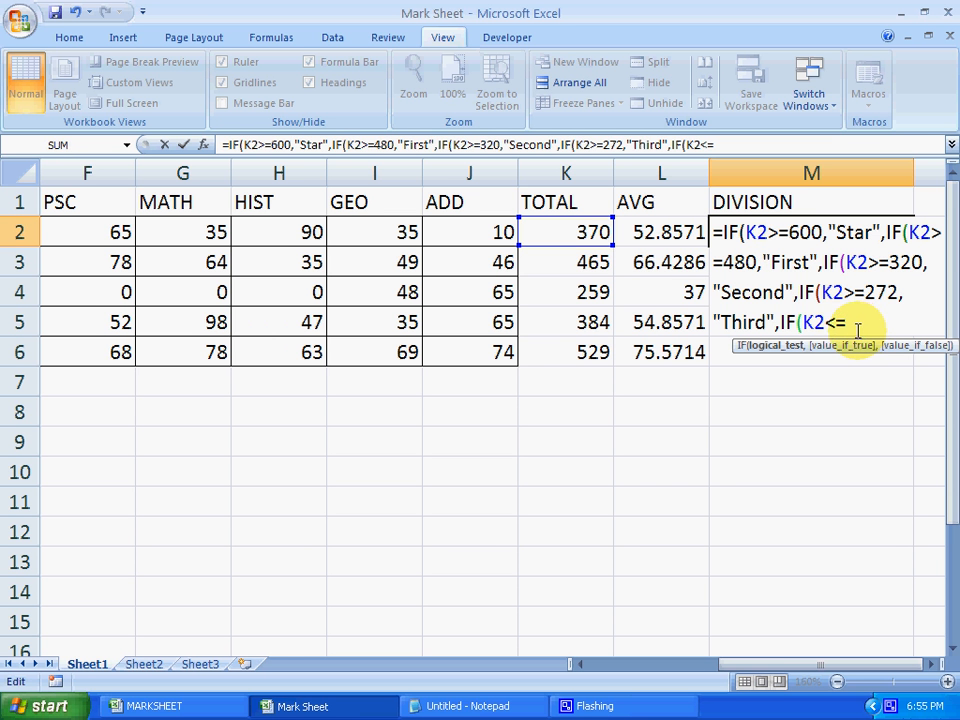
pyautogui.moveTo(864, 291); pyautogui.dragTo(836, 322)
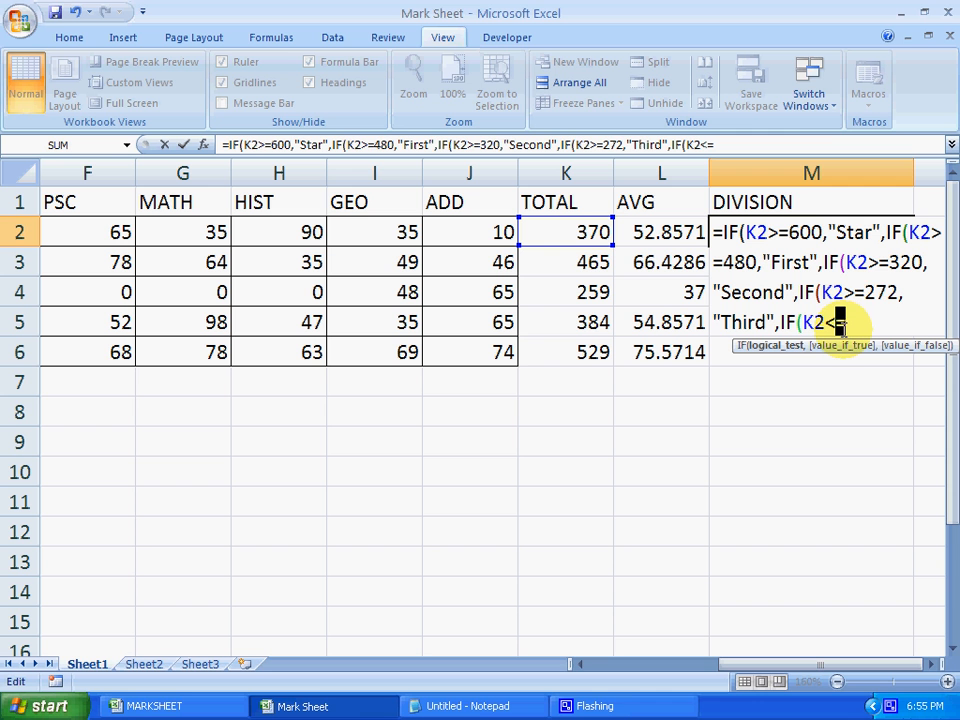
pyautogui.click(864, 322)
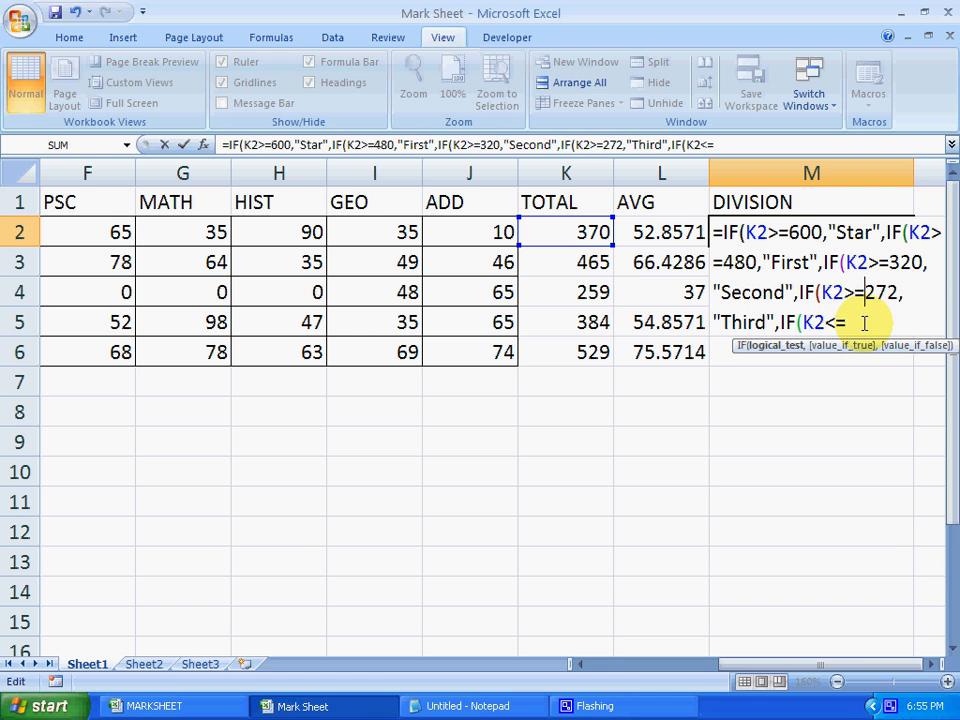
pyautogui.moveTo(848, 322); pyautogui.dragTo(840, 322)
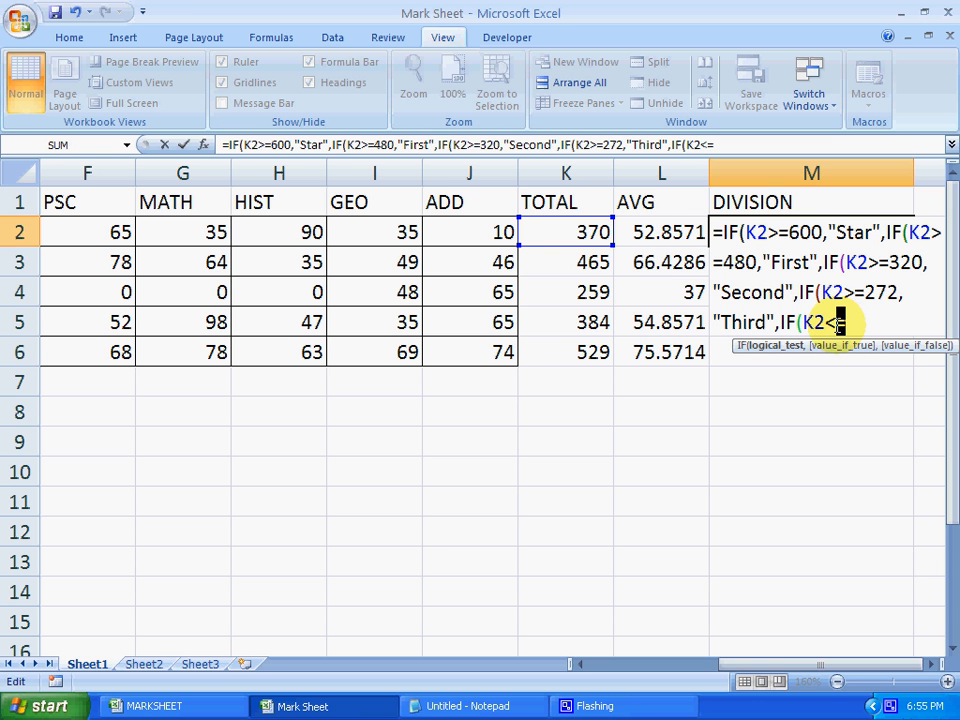
pyautogui.press('BackSpace')
# Step: Complete the last condition of the M2 formula as K2<272 with the result "Fail", and add five closing parentheses
pyautogui.write('272')
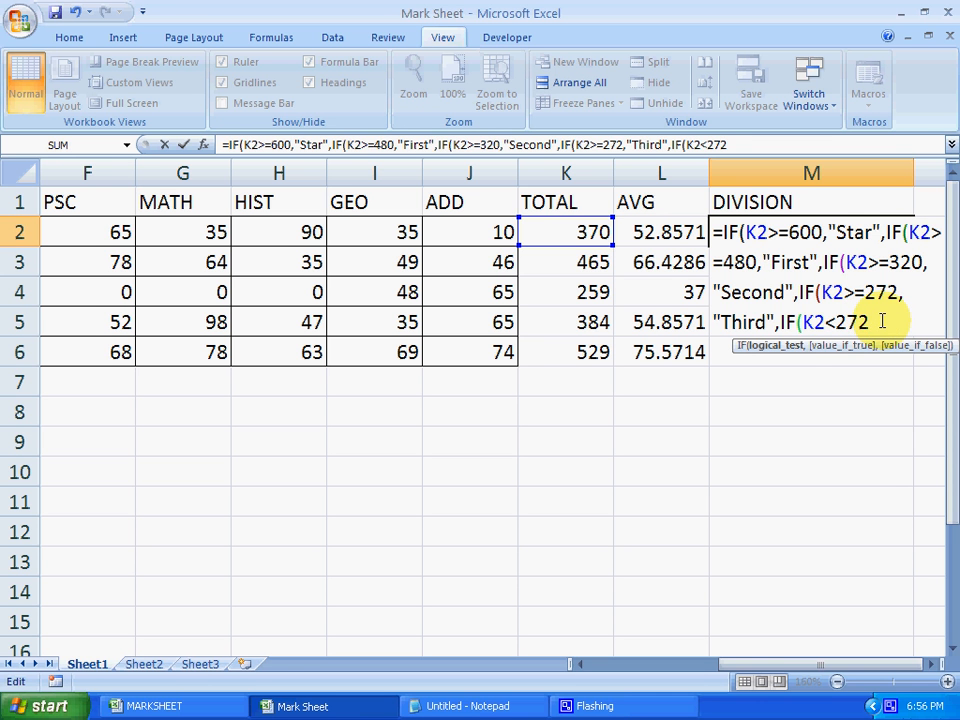
pyautogui.write(',"')
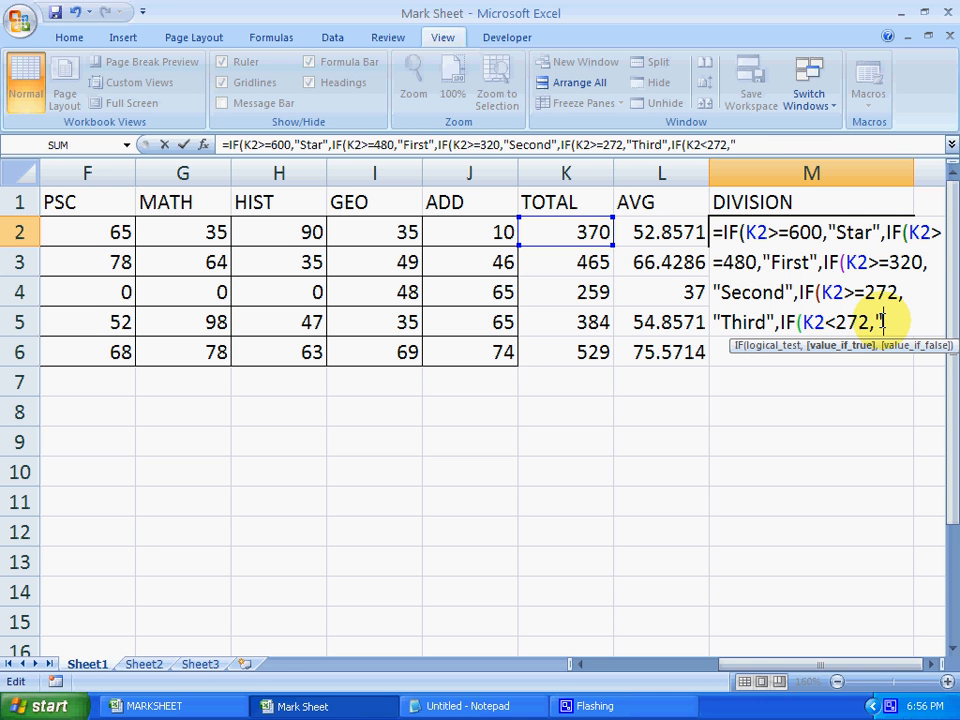
pyautogui.write('Fail")))')
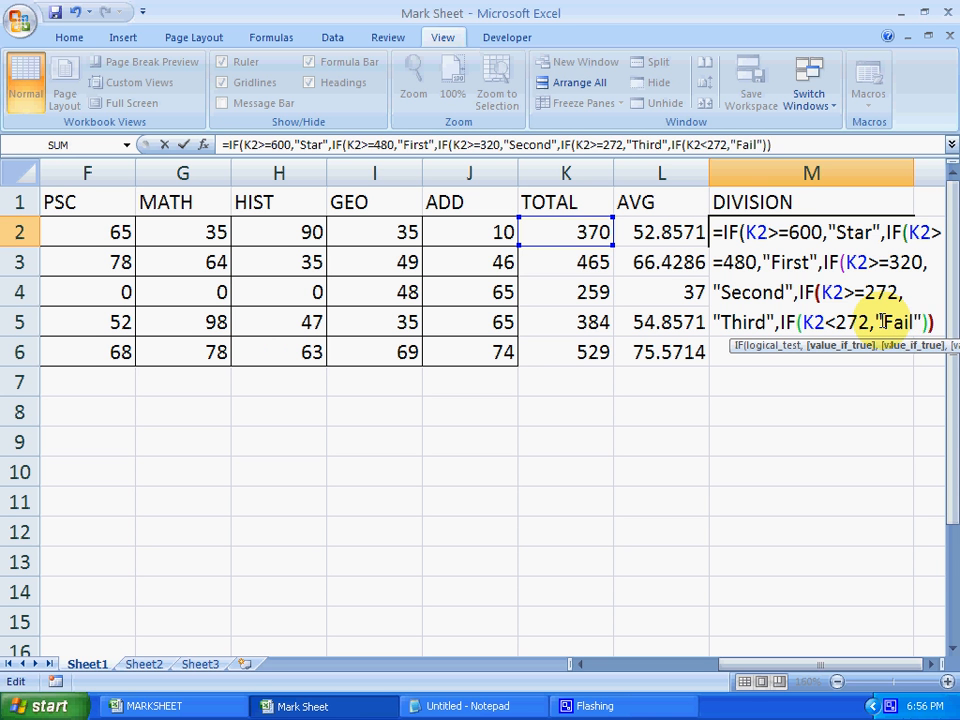
pyautogui.write('))')
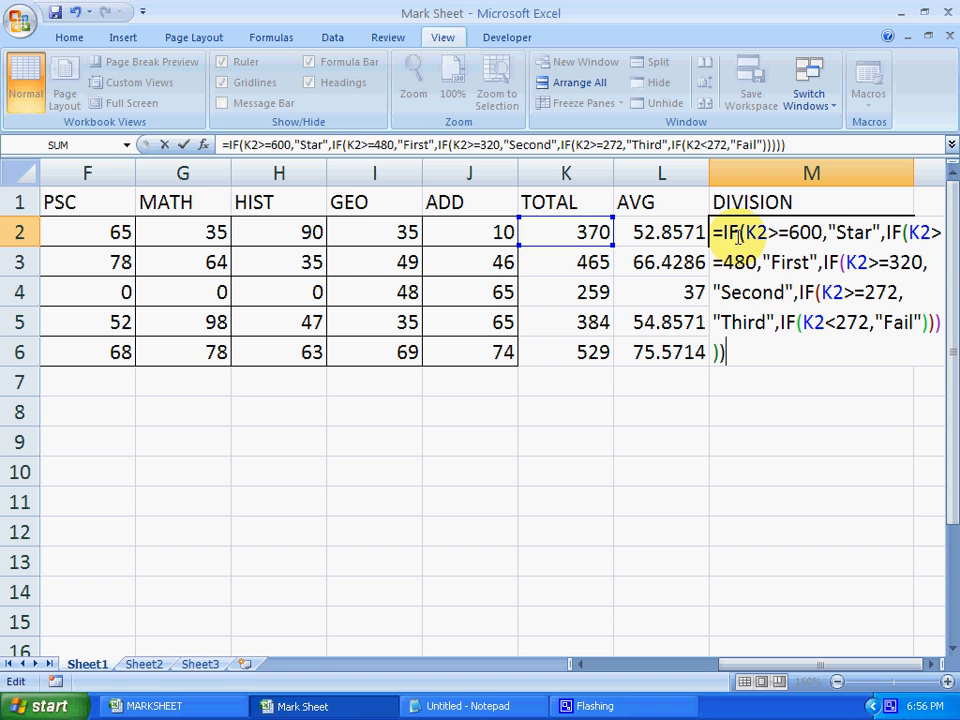
# Step: Check each IF's opening parenthesis against the closing ones in the M2 formula, and enter the formula
pyautogui.moveTo(741, 233); pyautogui.dragTo(760, 236)
pyautogui.moveTo(903, 233); pyautogui.dragTo(919, 234)
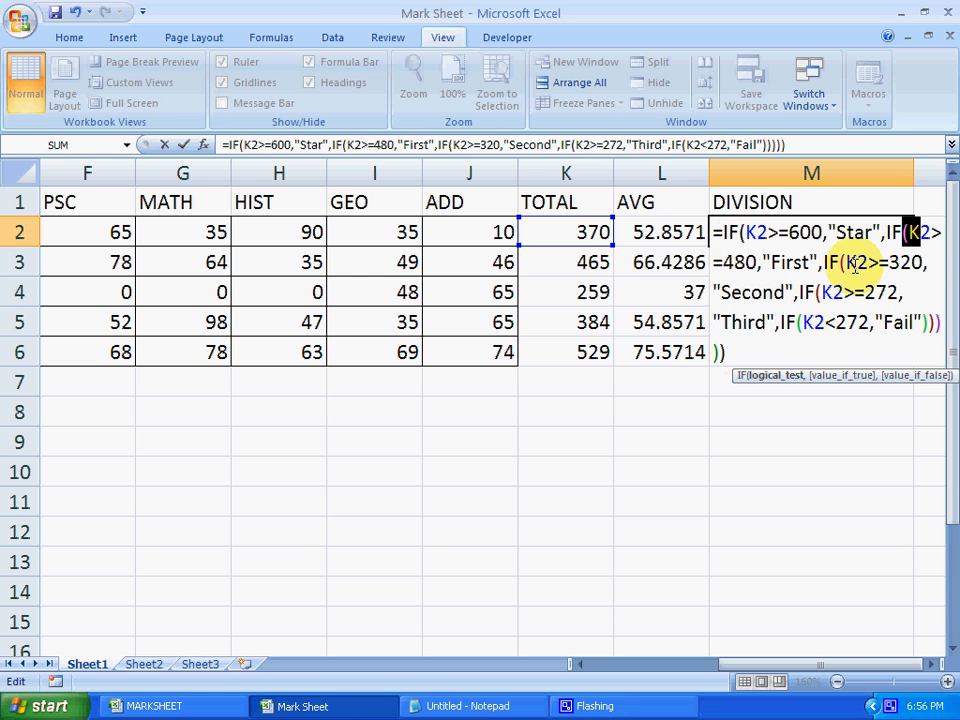
pyautogui.moveTo(841, 263); pyautogui.dragTo(858, 263)
pyautogui.moveTo(815, 292); pyautogui.dragTo(815, 323)
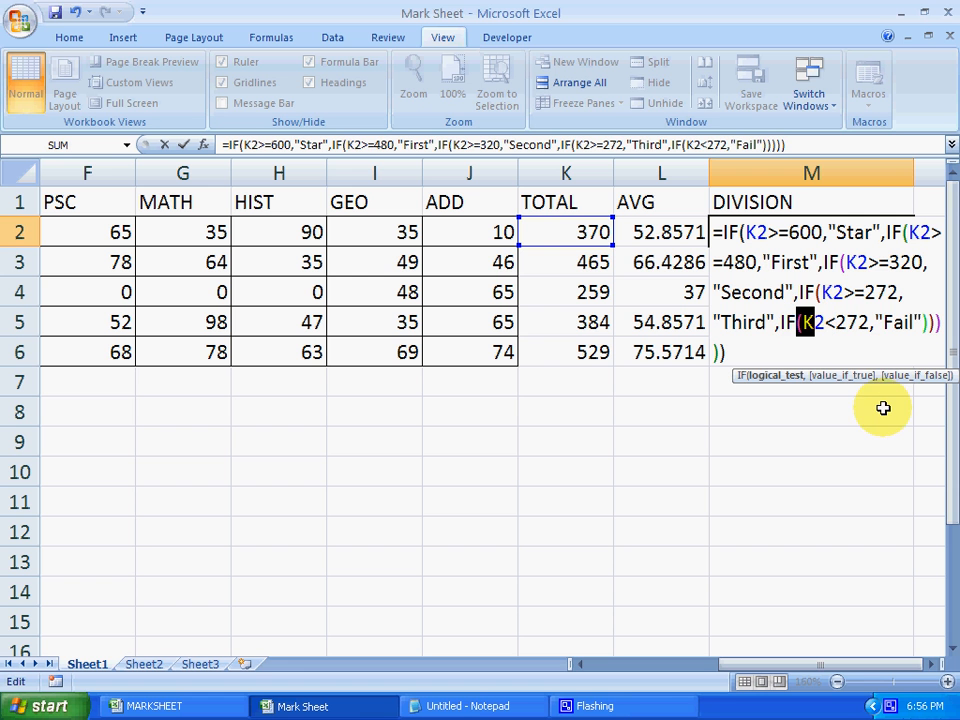
pyautogui.moveTo(724, 352); pyautogui.dragTo(704, 350)
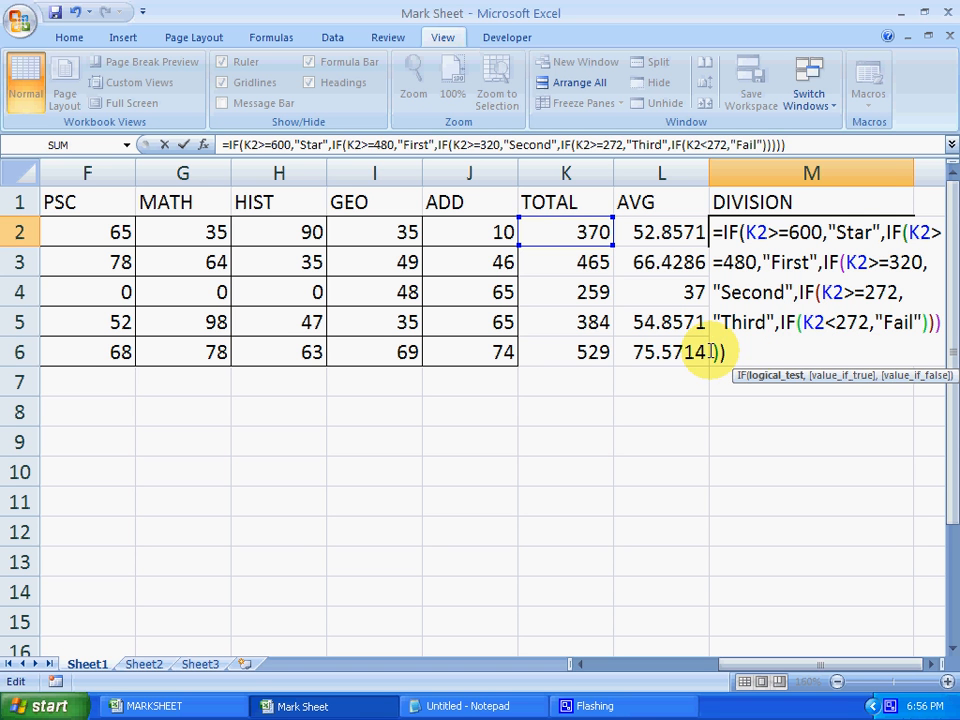
pyautogui.click(931, 323)
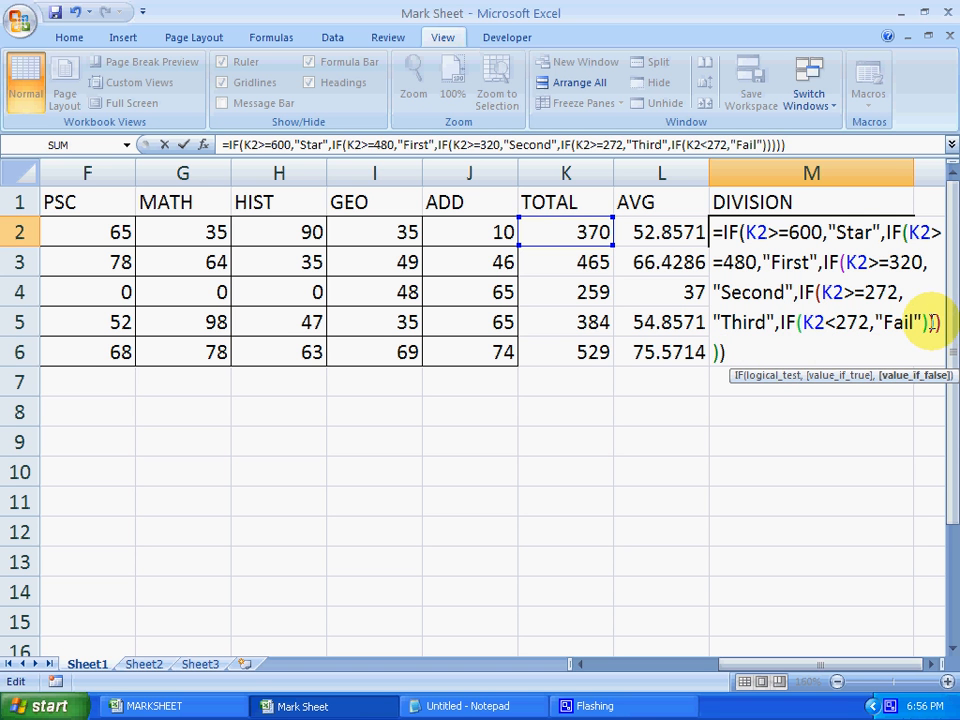
pyautogui.click(826, 343)
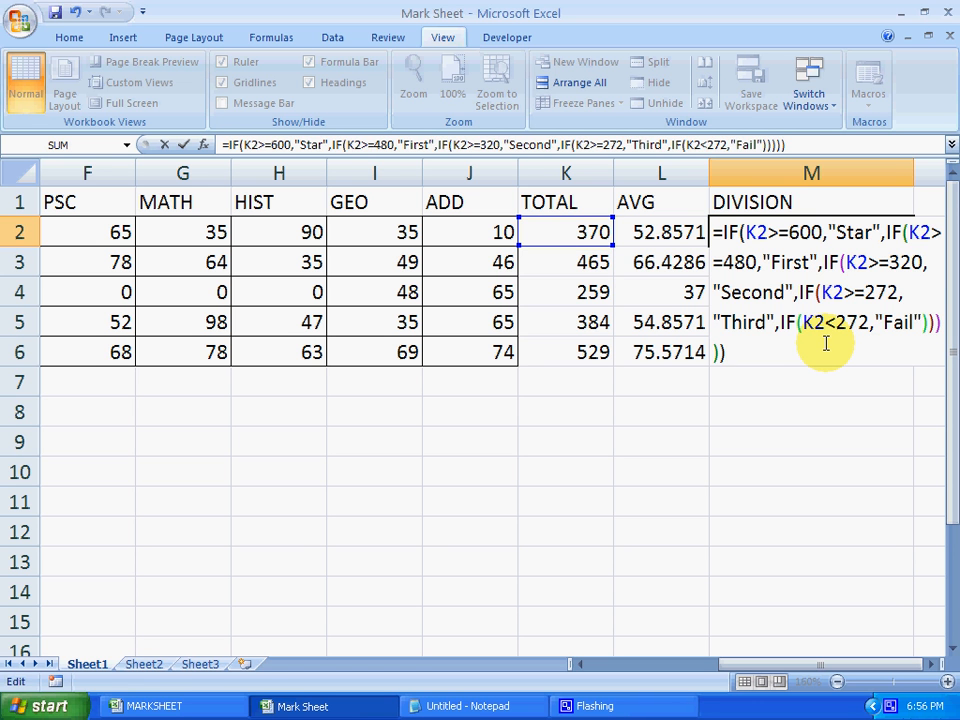
pyautogui.press('Return')
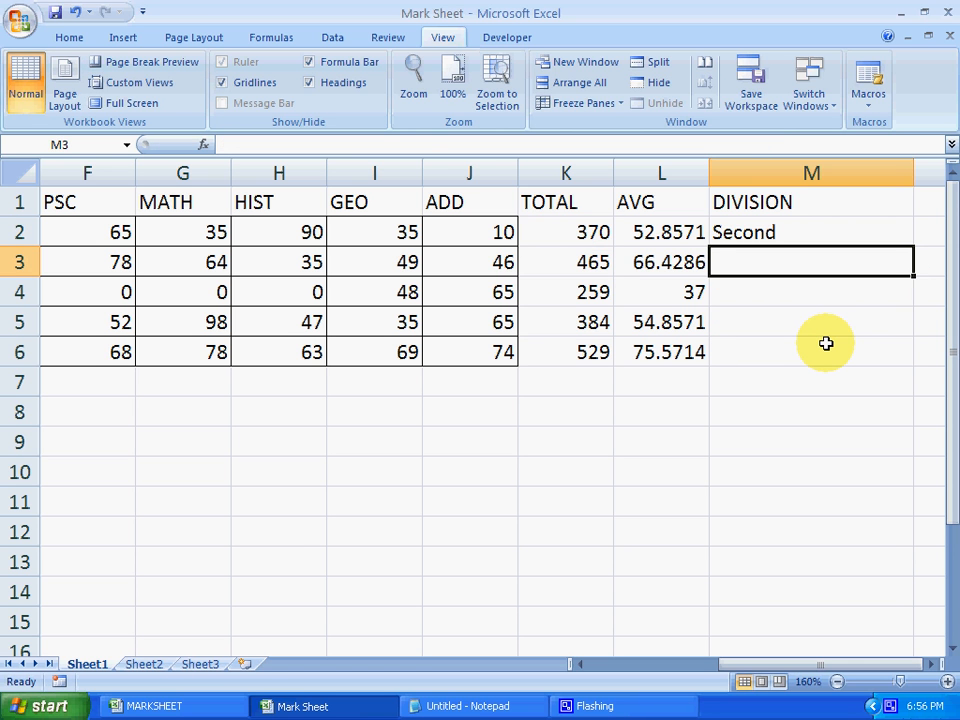
# Step: Fill the M2 formula down the DIVISION column to M6, and review the divisions in rows 4 and 6
pyautogui.click(814, 240)
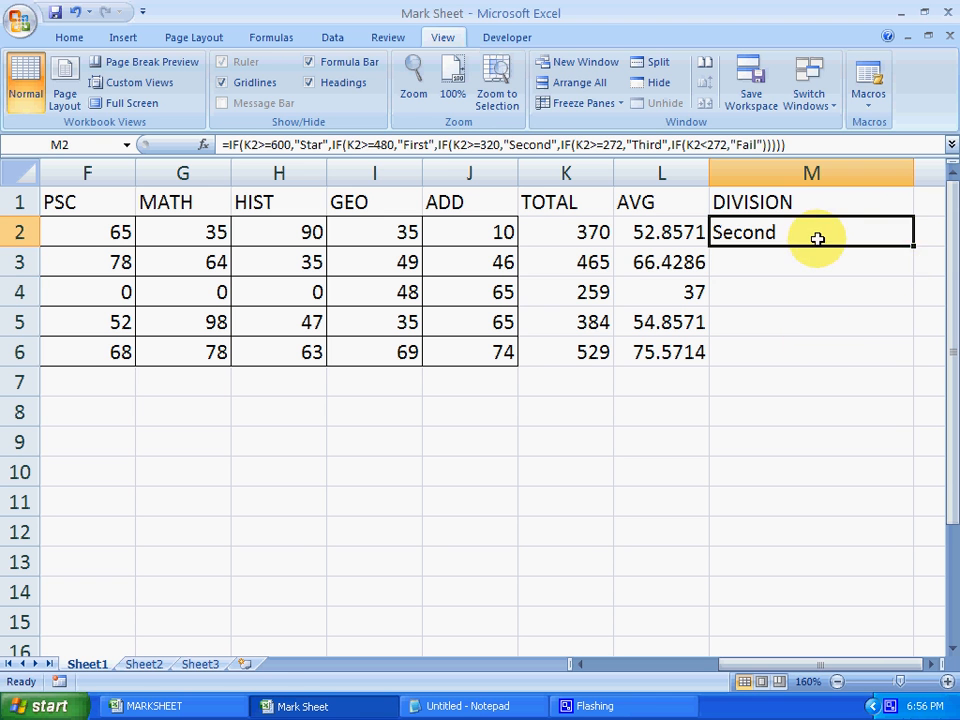
pyautogui.moveTo(914, 245); pyautogui.dragTo(915, 356)
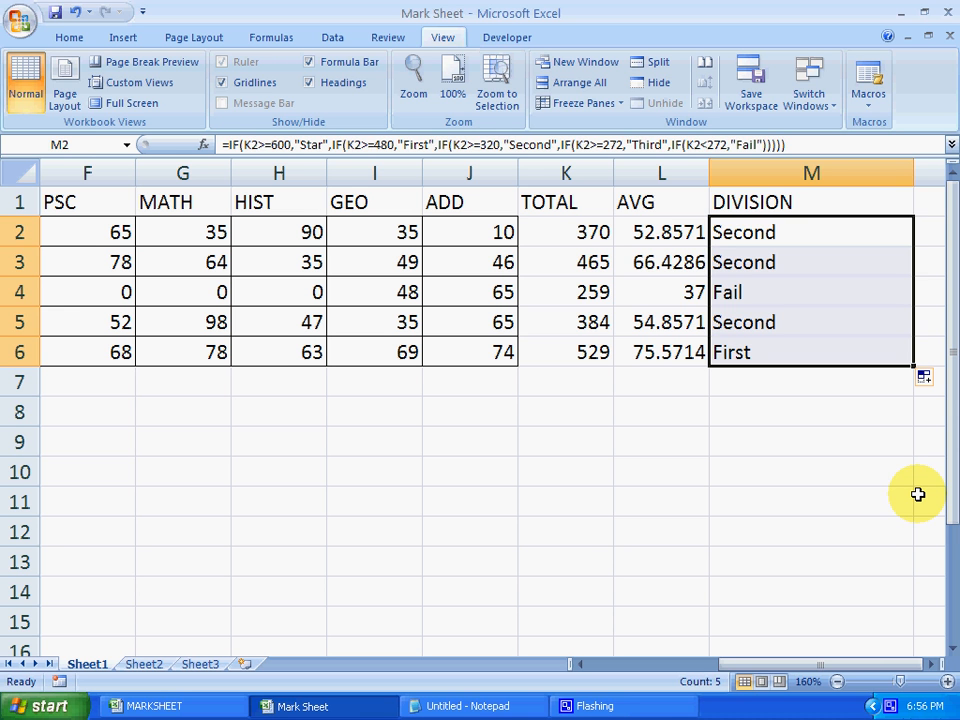
pyautogui.moveTo(596, 291); pyautogui.dragTo(765, 293)
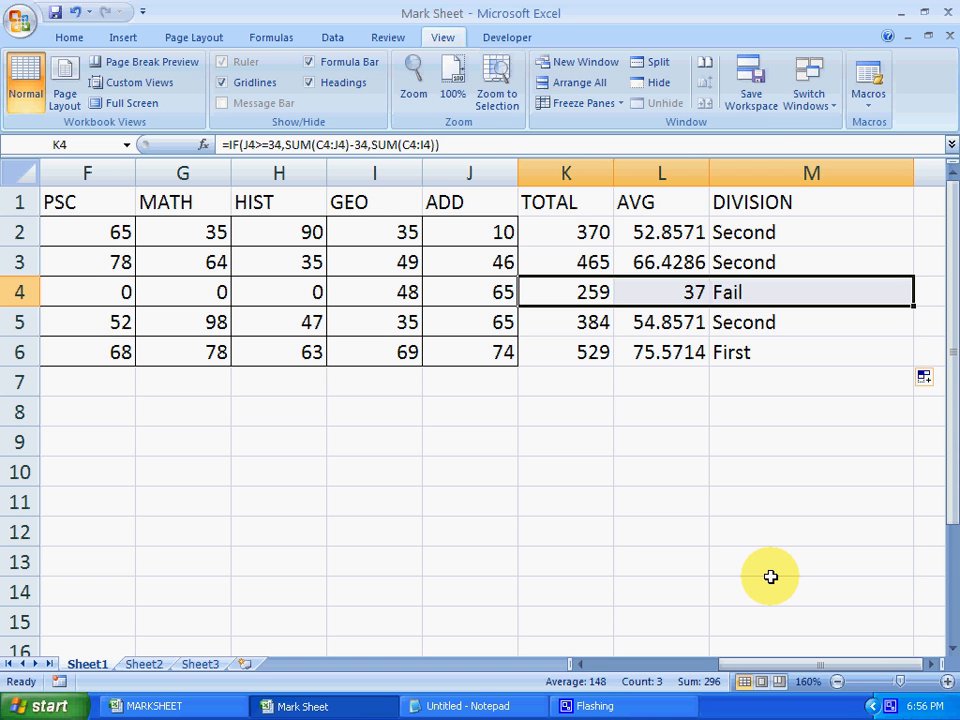
pyautogui.click(804, 354)
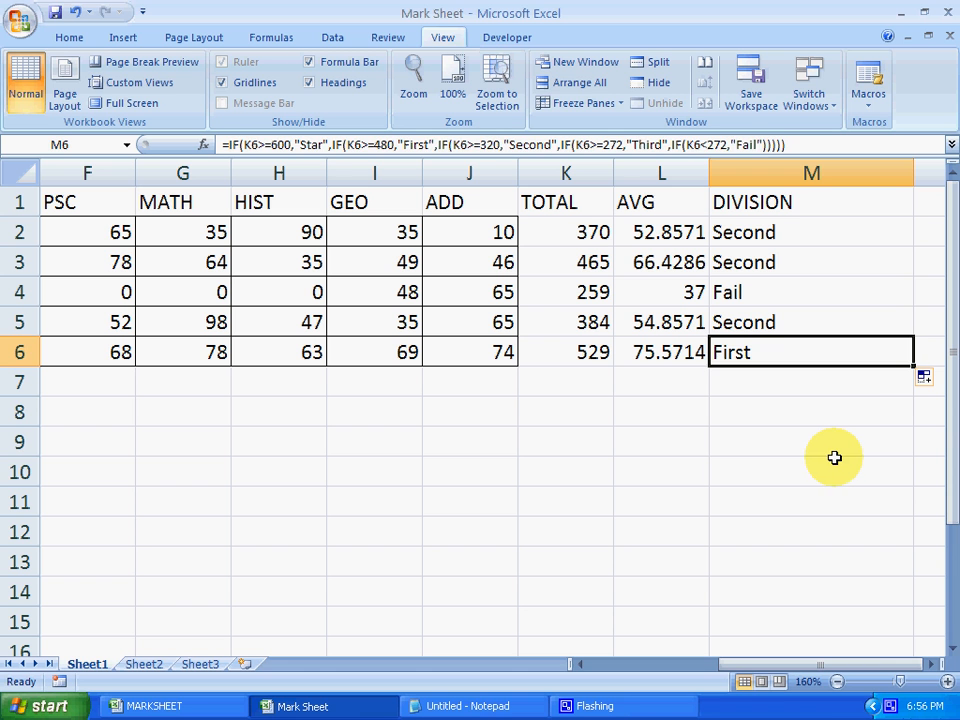
pyautogui.click(834, 457)
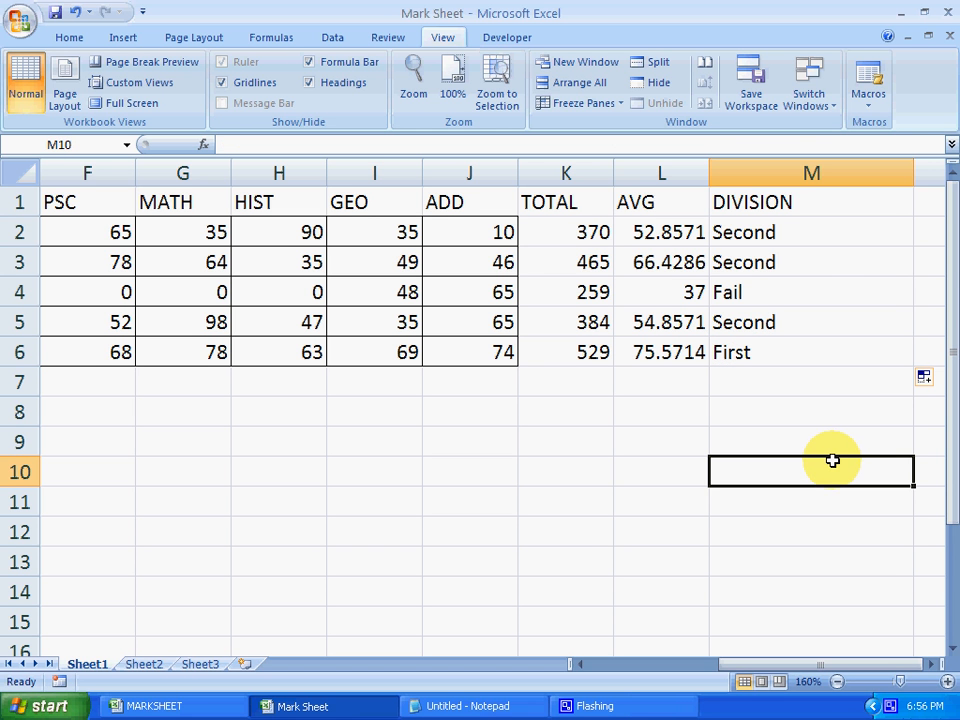
pyautogui.click(810, 432)
pyautogui.click(785, 390)
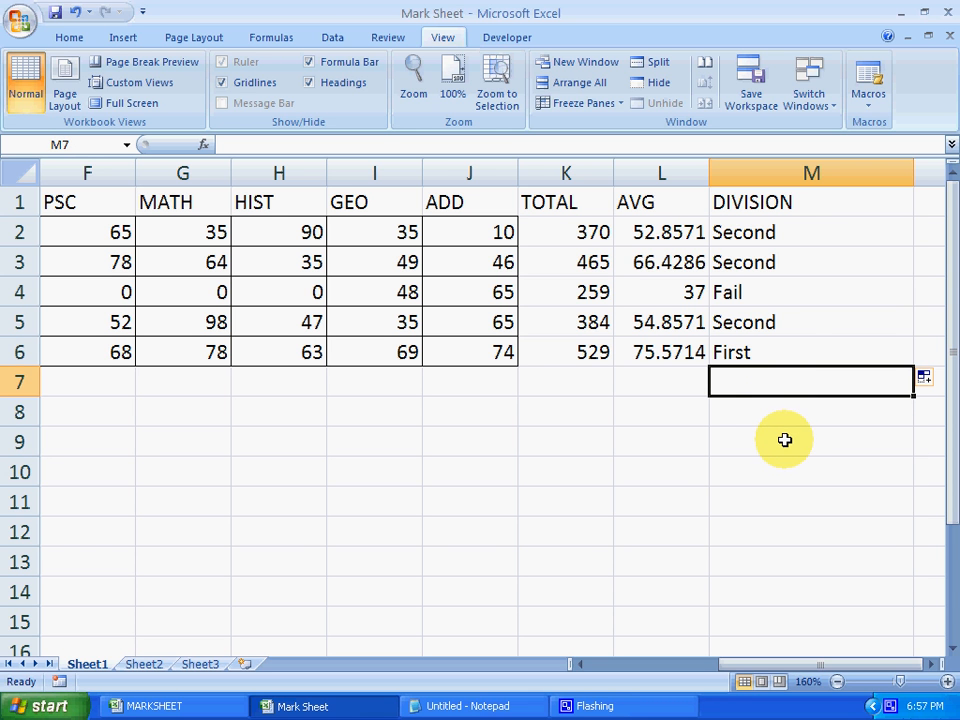
# Step: Remove the nested IF(K2<272, test from the M2 formula, leaving "Fail" as the final value, and delete one closing parenthesis
pyautogui.doubleClick(730, 231)
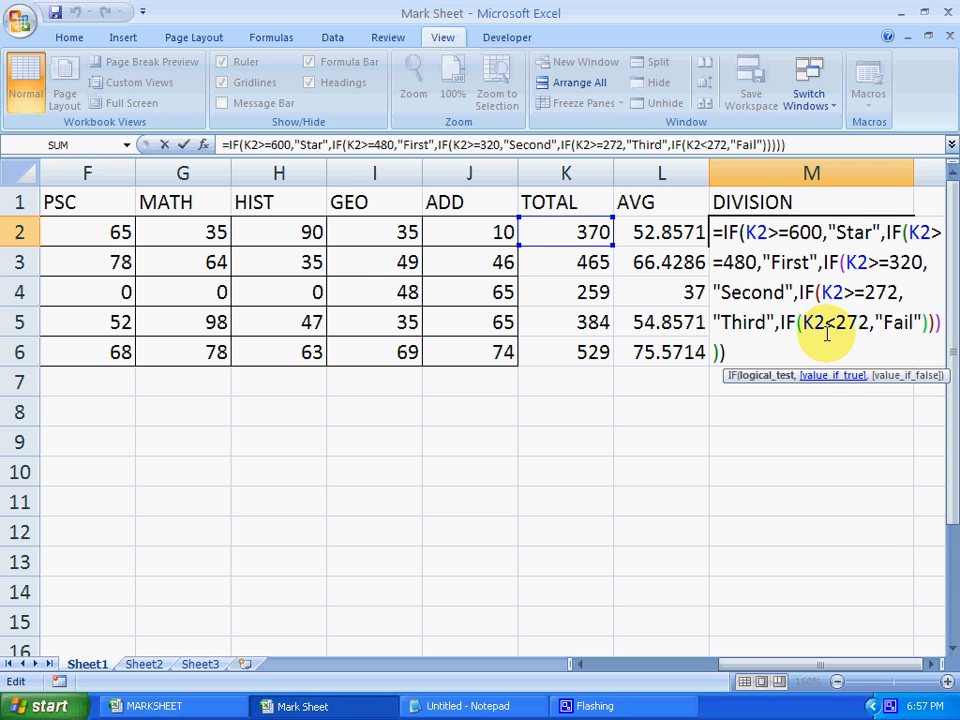
pyautogui.moveTo(797, 322); pyautogui.dragTo(865, 325)
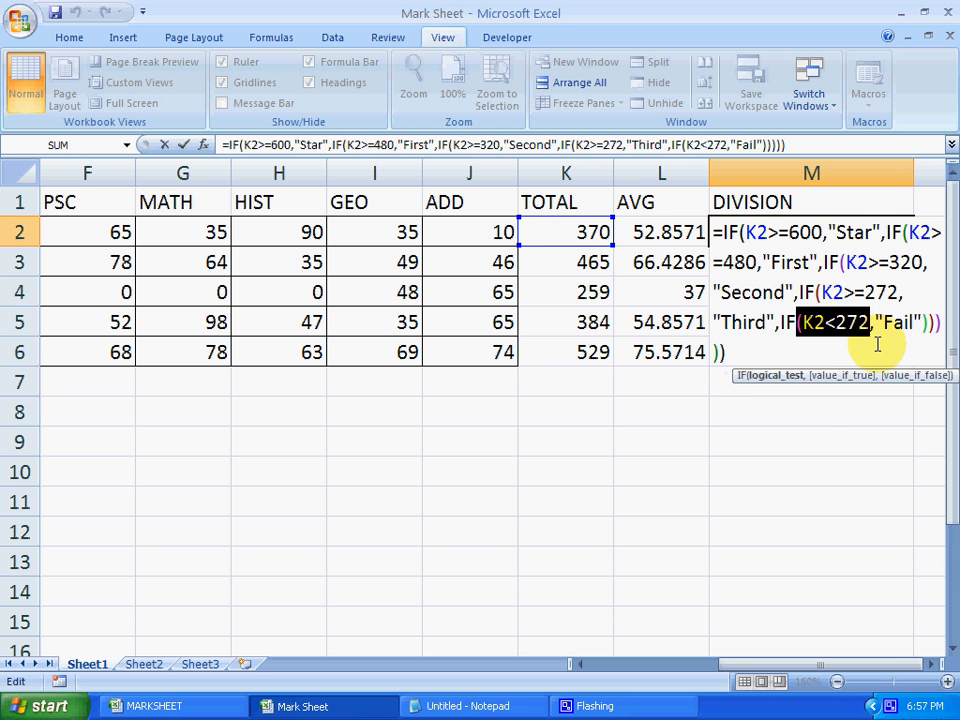
pyautogui.click(848, 325)
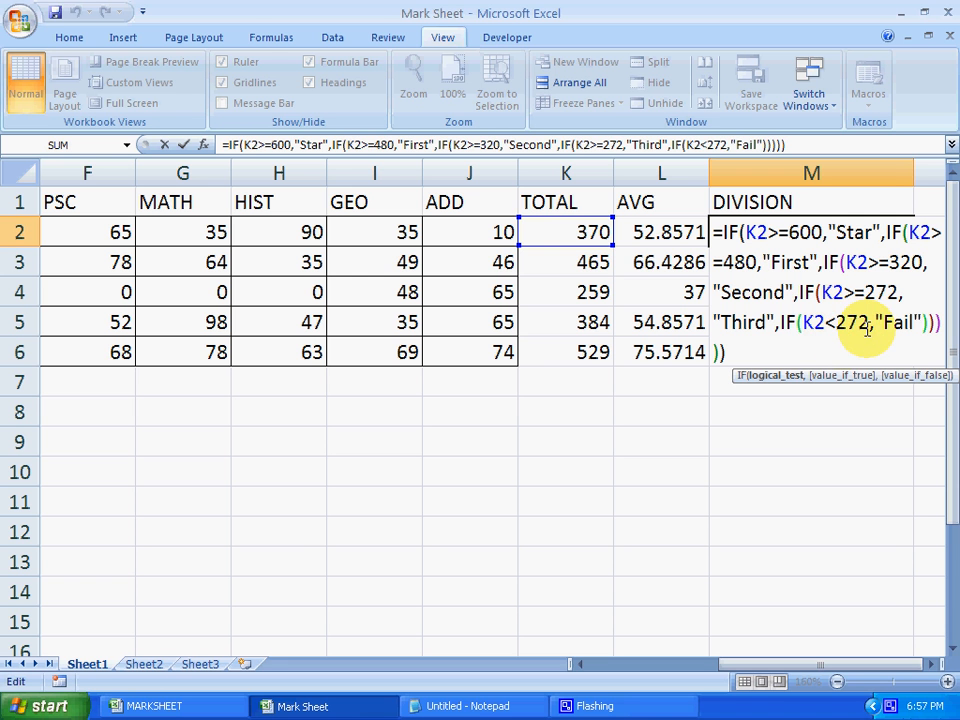
pyautogui.moveTo(872, 324); pyautogui.dragTo(783, 330)
pyautogui.press('Delete')
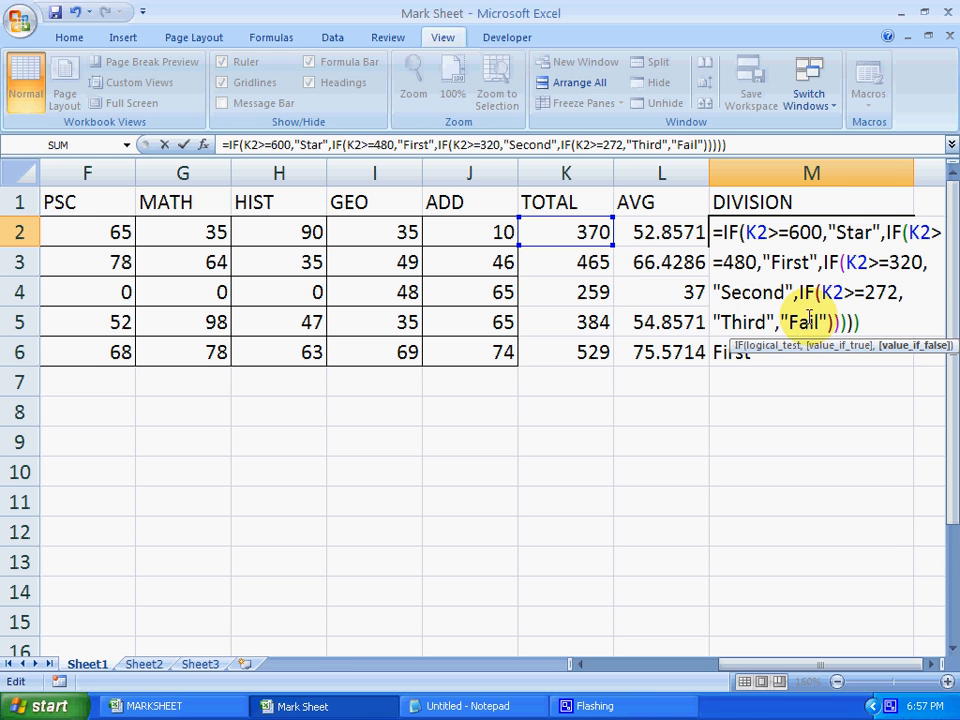
pyautogui.click(858, 322)
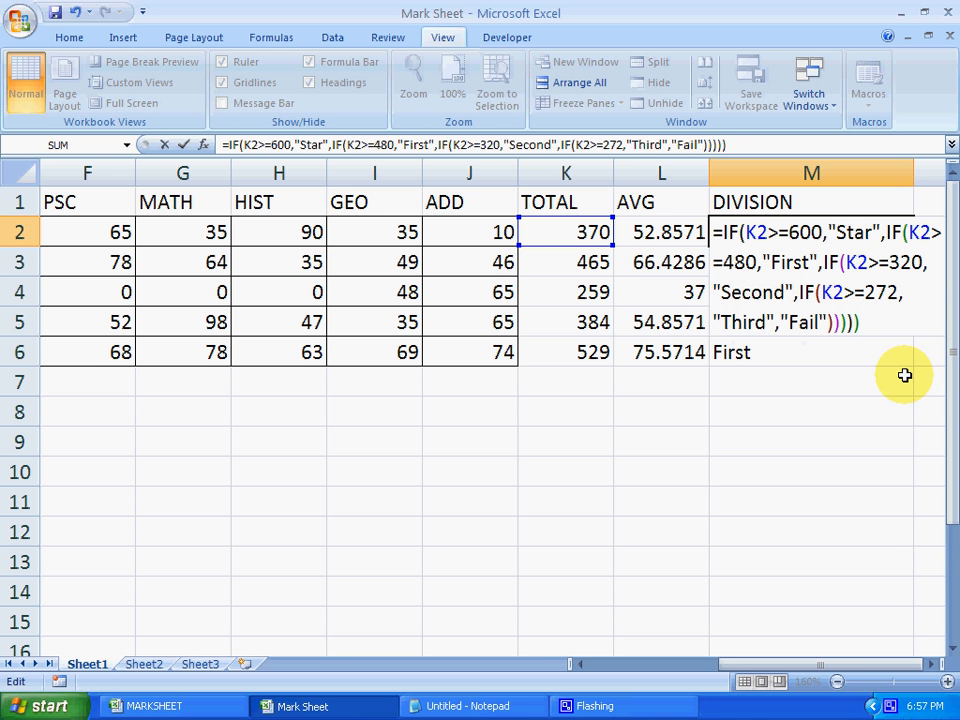
pyautogui.press('BackSpace')
# Step: Check the remaining IF functions in the M2 formula against the closing parentheses at its end
pyautogui.click(800, 320)
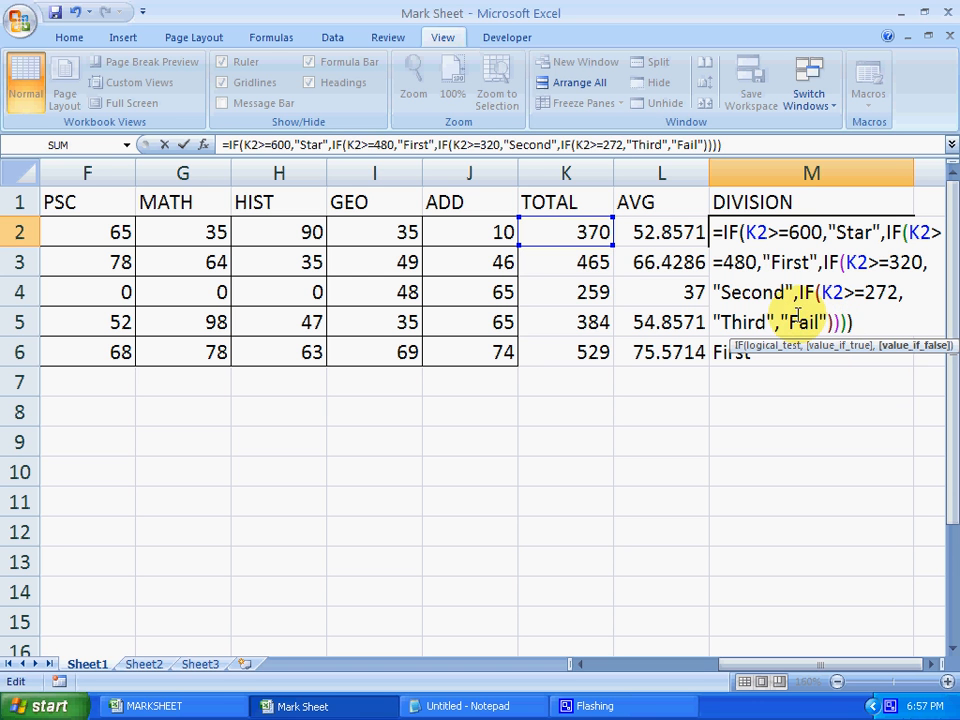
pyautogui.moveTo(740, 231); pyautogui.dragTo(754, 232)
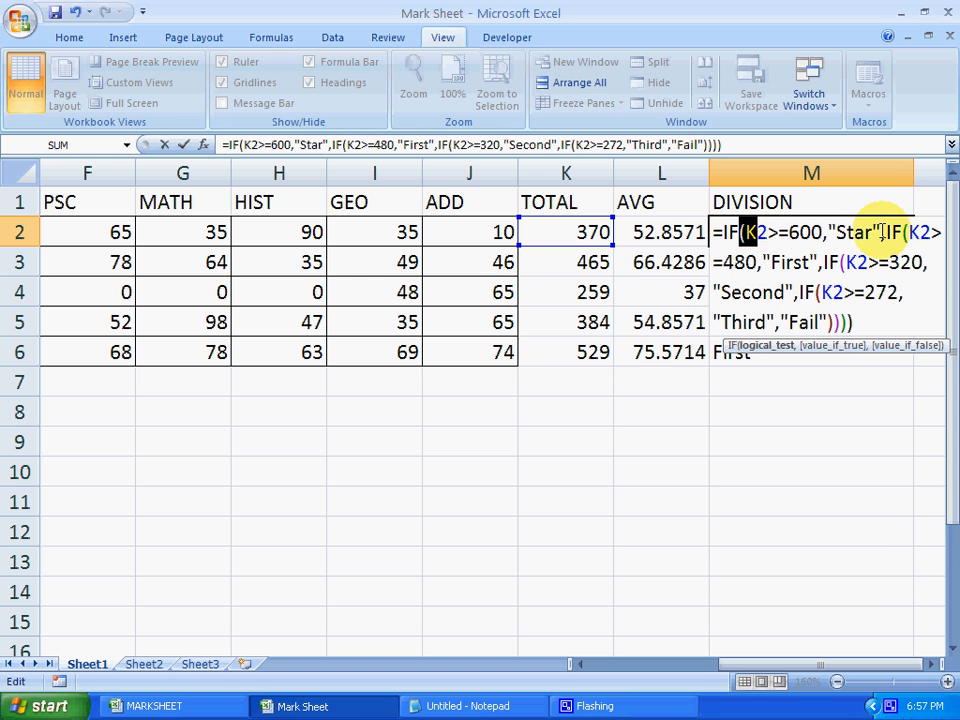
pyautogui.moveTo(885, 232); pyautogui.dragTo(896, 232)
pyautogui.moveTo(828, 261); pyautogui.dragTo(818, 322)
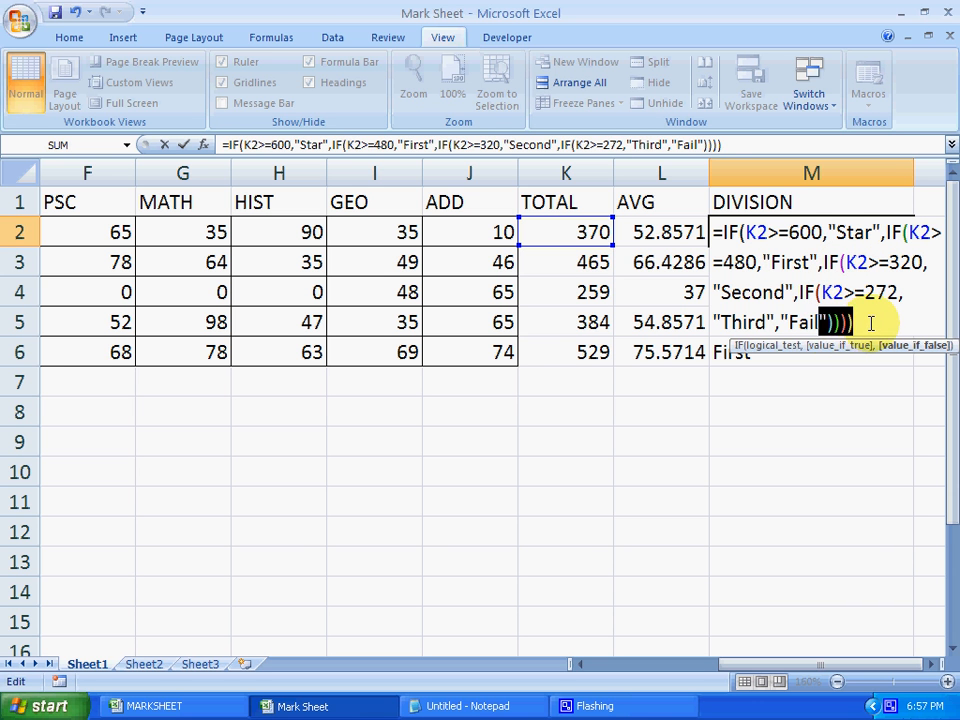
pyautogui.click(853, 323)
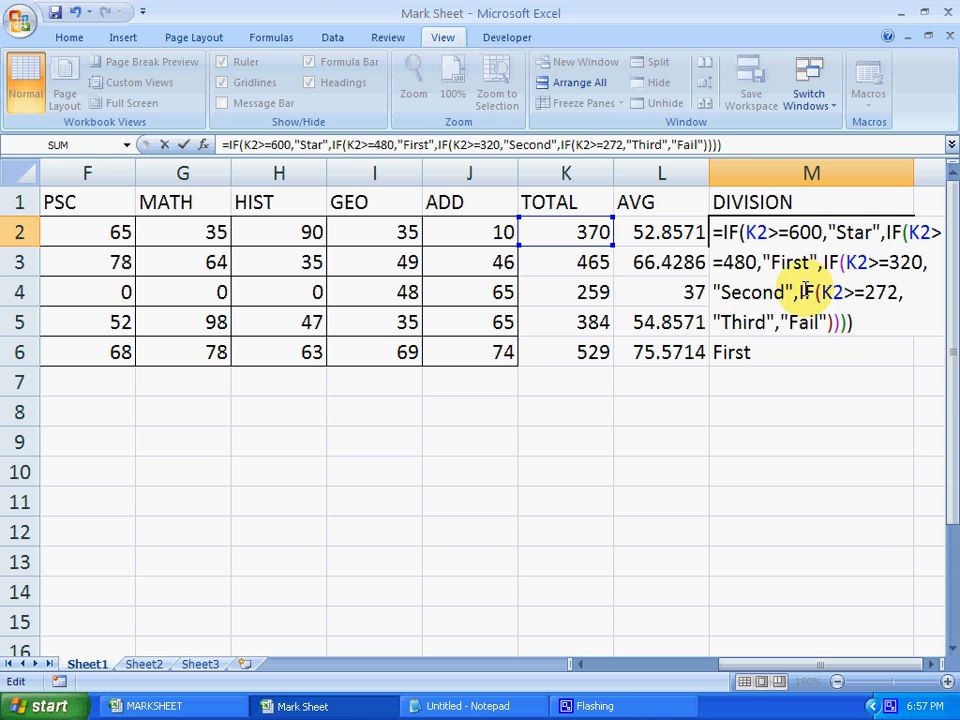
# Step: Examine how the last IF's K2>=272 test chooses between its "Third" and "Fail" values in the M2 formula
pyautogui.moveTo(800, 292); pyautogui.dragTo(860, 290)
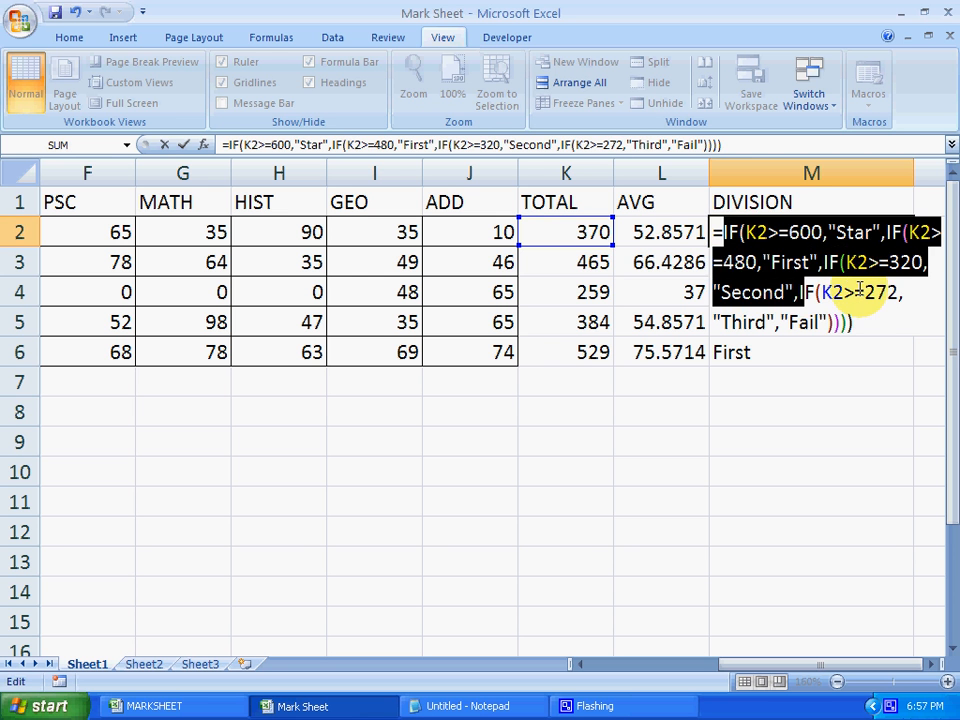
pyautogui.click(860, 290)
pyautogui.click(822, 293)
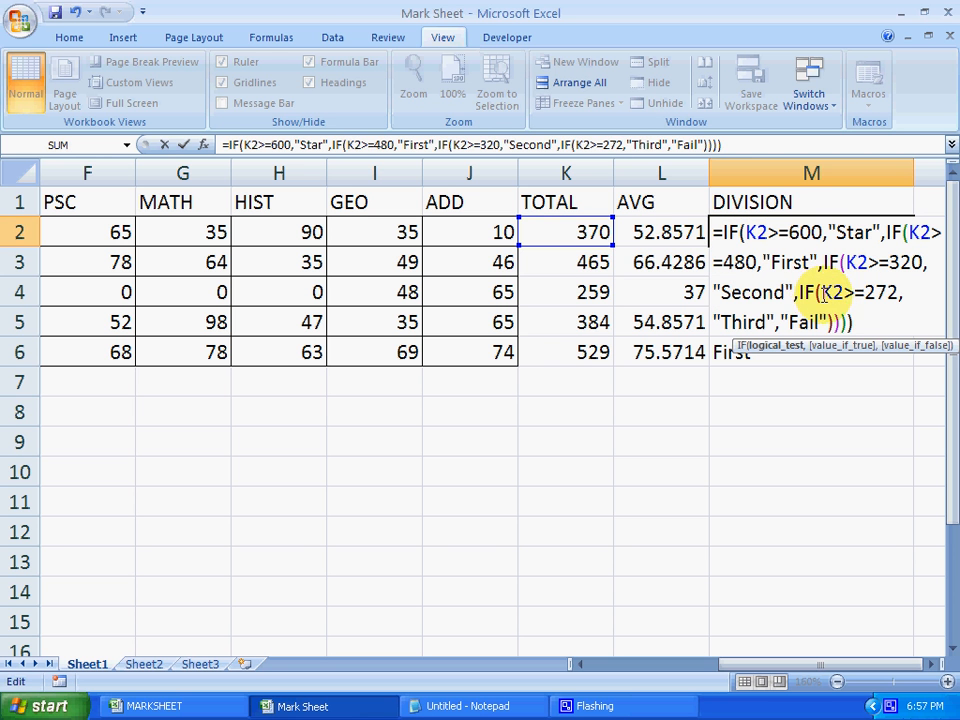
pyautogui.moveTo(822, 293); pyautogui.dragTo(898, 292)
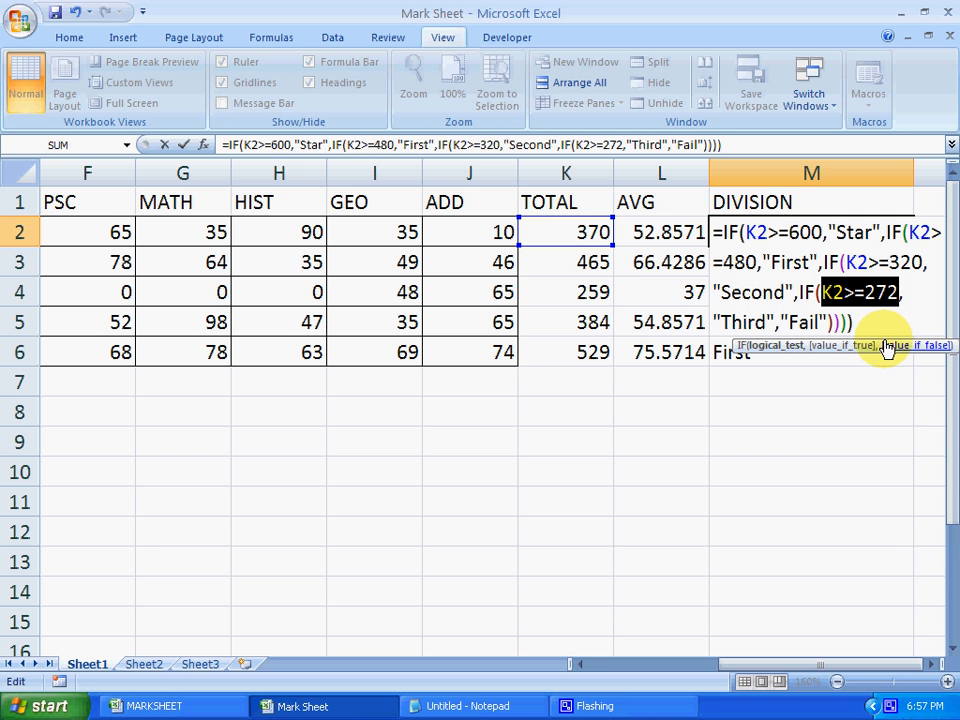
pyautogui.click(875, 292)
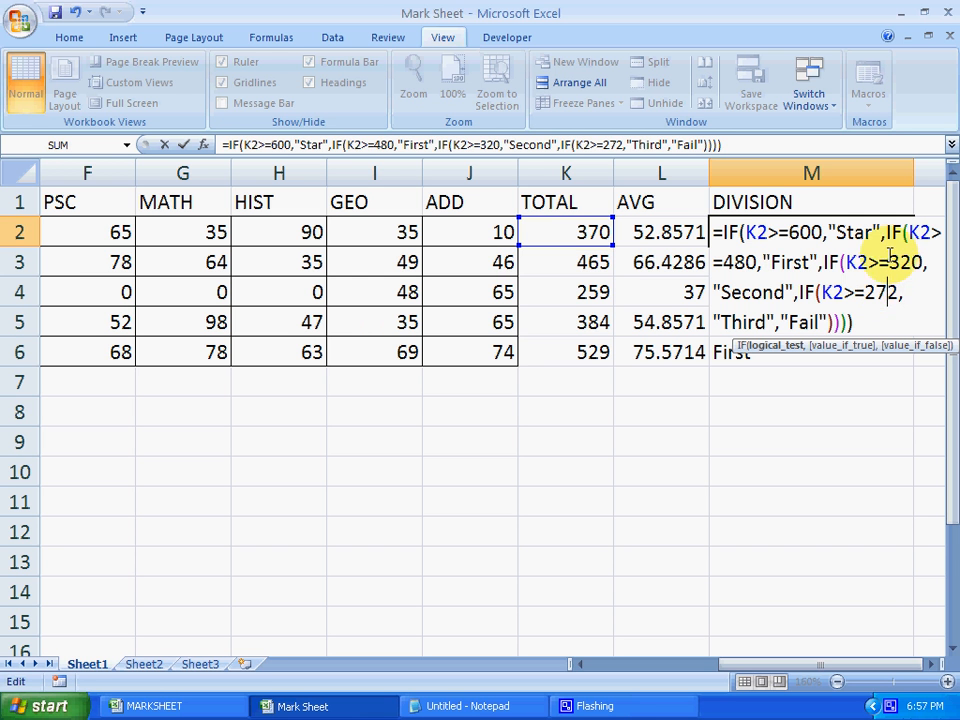
pyautogui.click(911, 291)
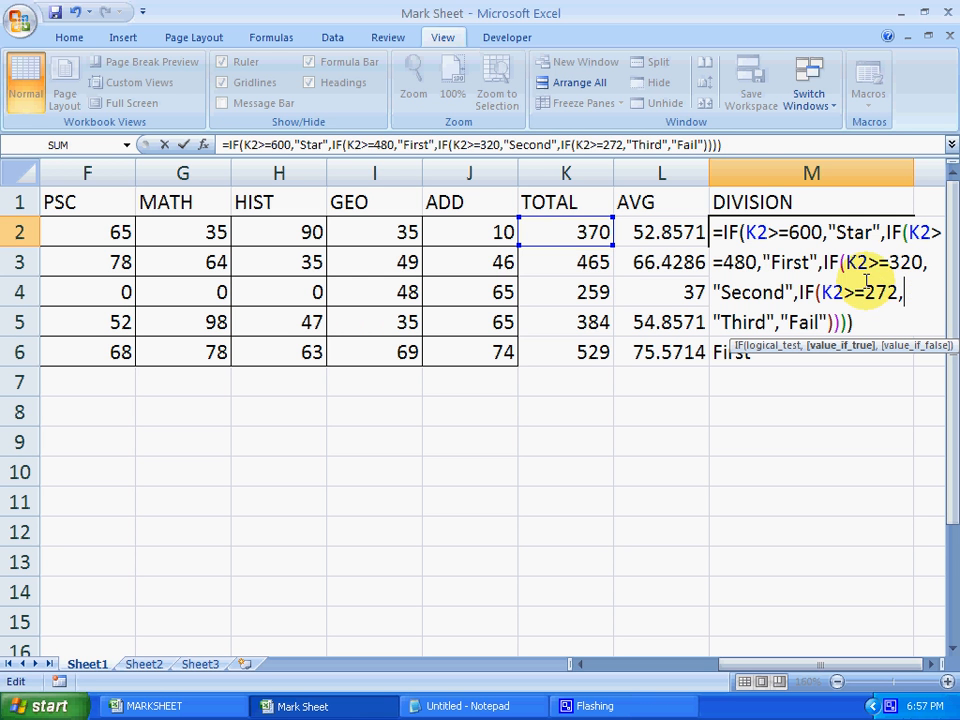
pyautogui.moveTo(806, 292); pyautogui.dragTo(879, 293)
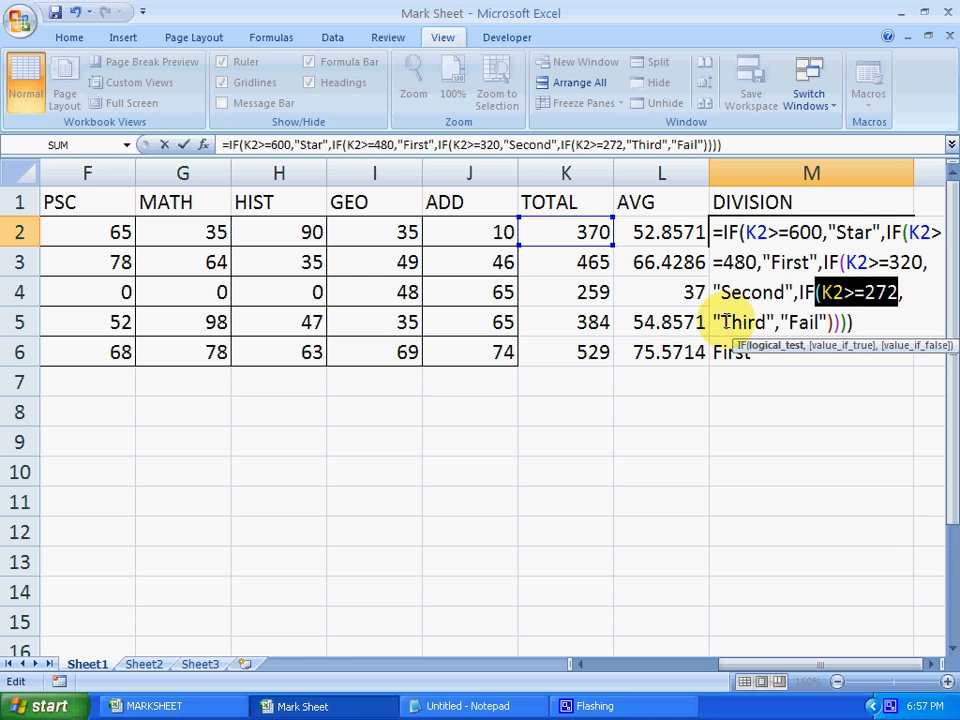
pyautogui.moveTo(731, 321); pyautogui.dragTo(899, 292)
pyautogui.click(818, 292)
pyautogui.moveTo(747, 321); pyautogui.dragTo(756, 322)
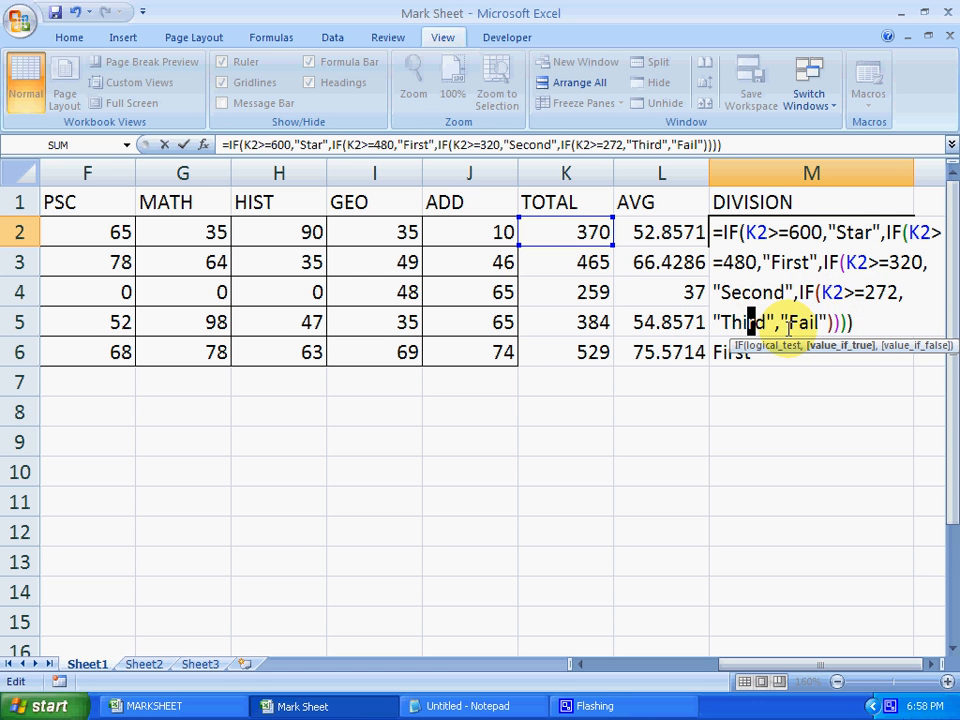
pyautogui.click(791, 327)
pyautogui.moveTo(834, 292); pyautogui.dragTo(870, 292)
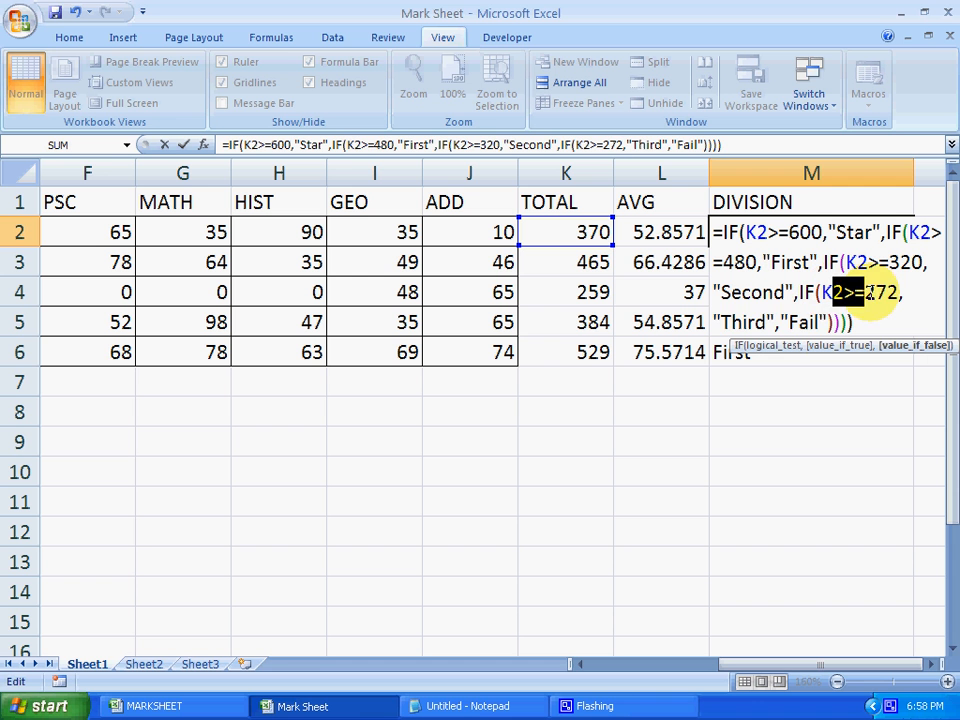
pyautogui.moveTo(732, 322); pyautogui.dragTo(816, 322)
pyautogui.click(812, 307)
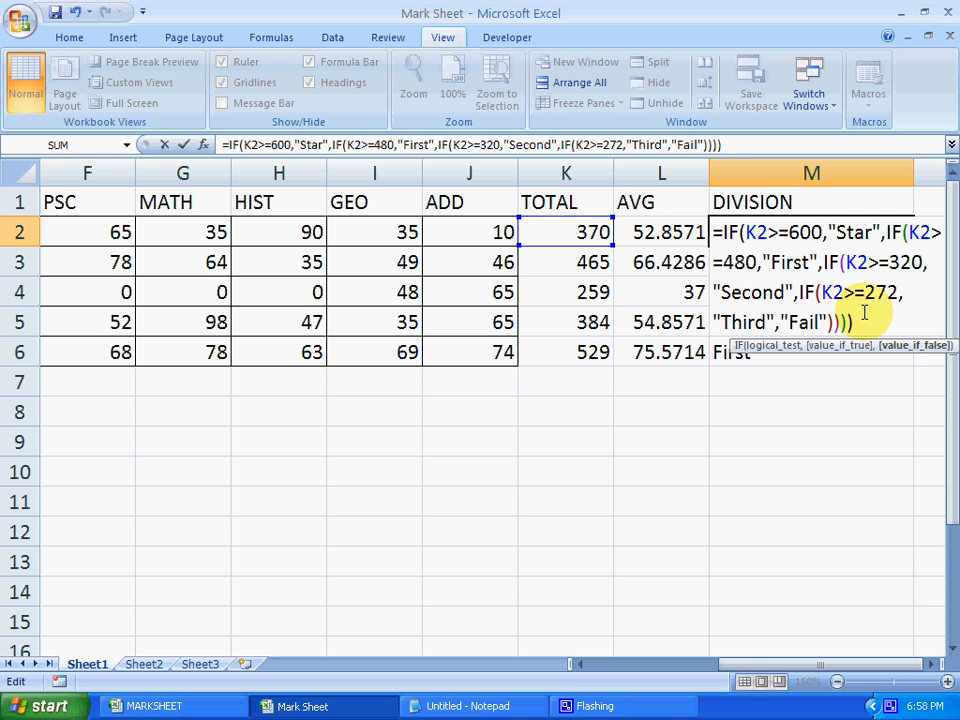
# Step: Enter the shortened M2 formula and fill it down the DIVISION column to M6
pyautogui.click(846, 321)
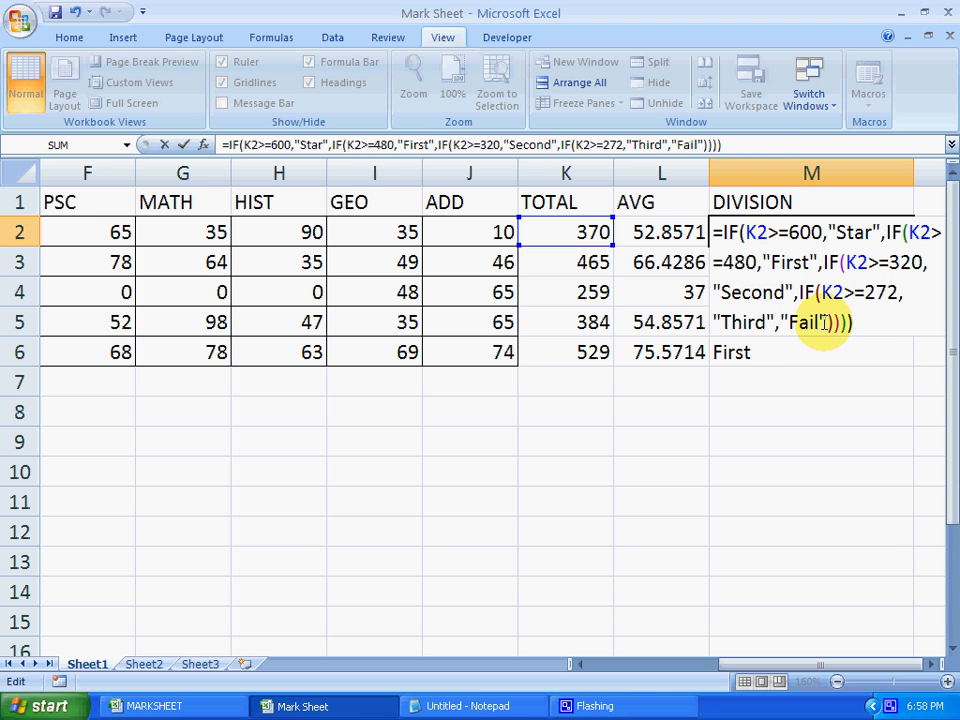
pyautogui.press('Return')
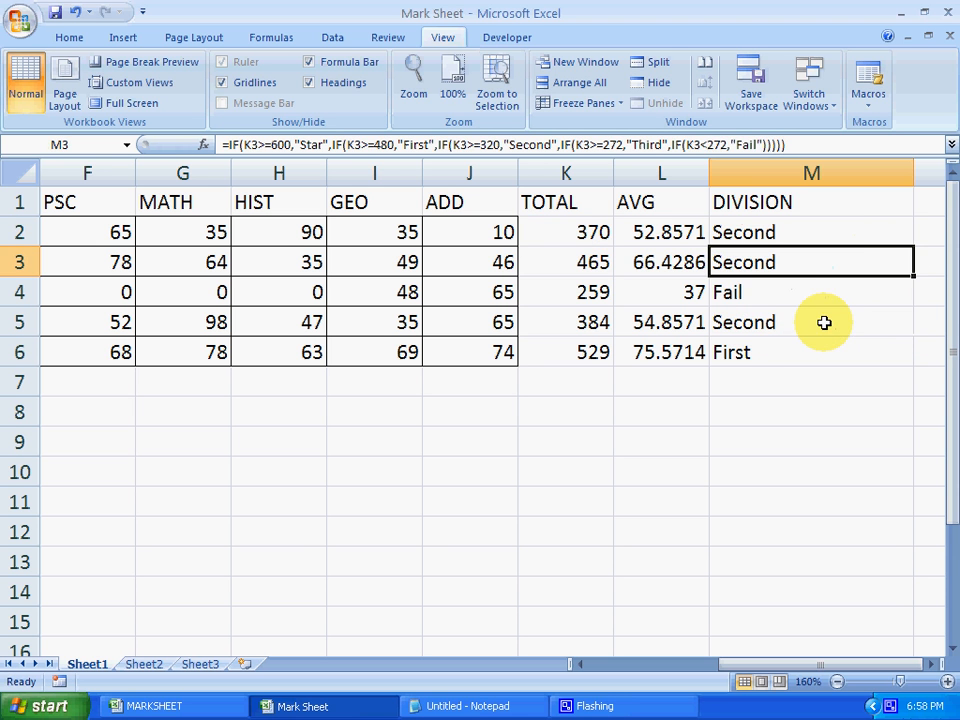
pyautogui.click(818, 233)
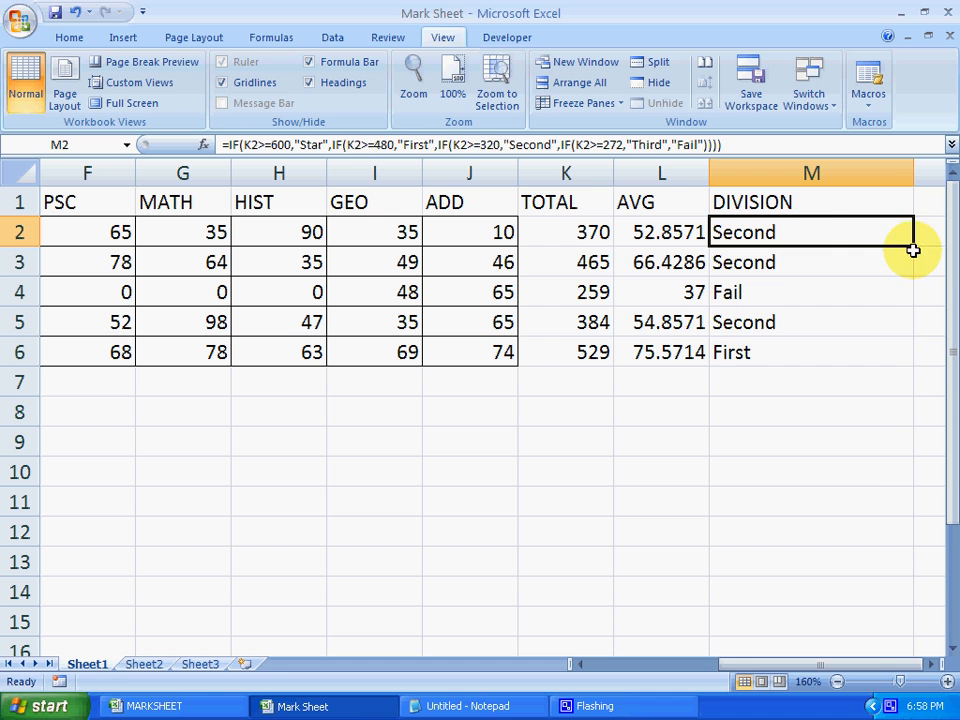
pyautogui.moveTo(913, 246); pyautogui.dragTo(914, 362)
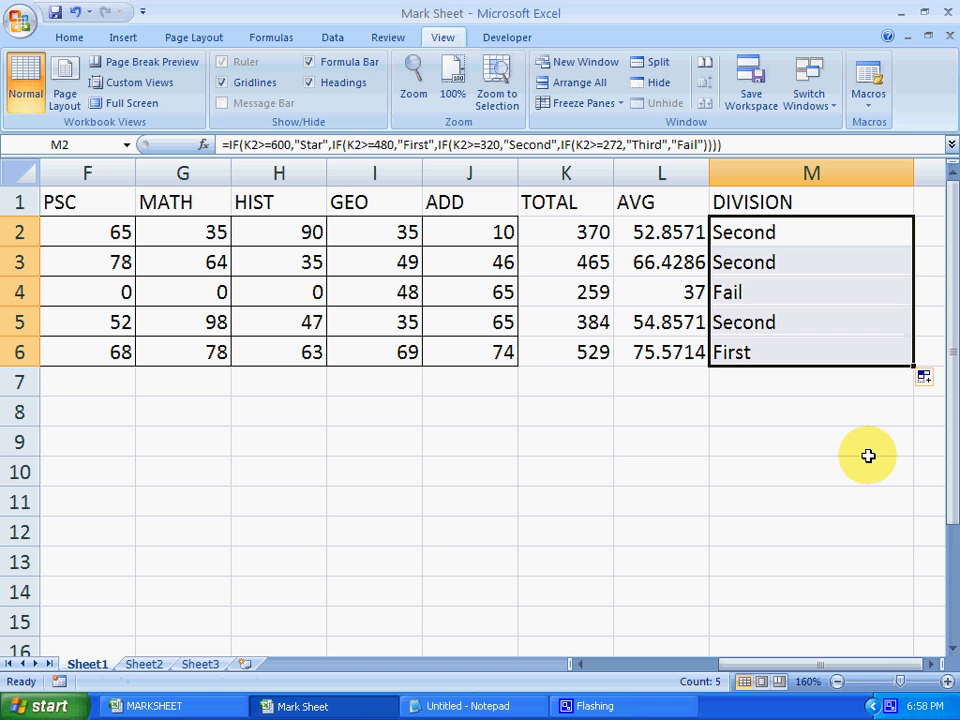